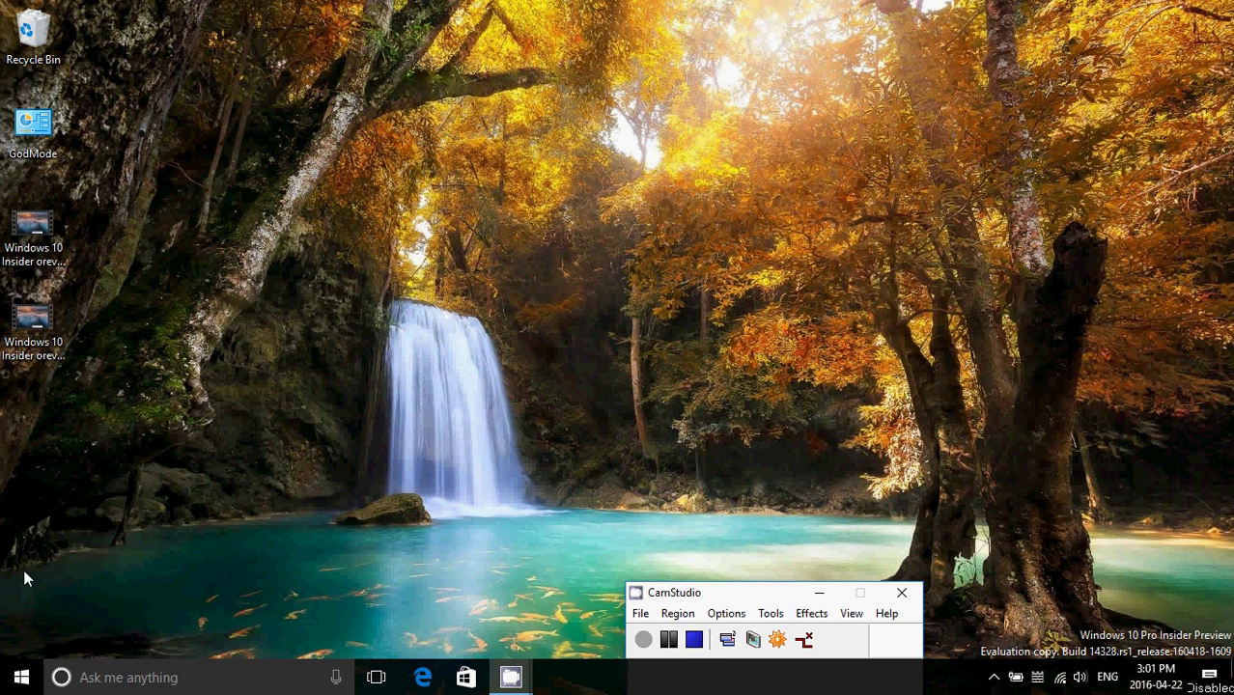
- Examine the Start menu's app list and tiles, and close it again
left_click(21, 677)
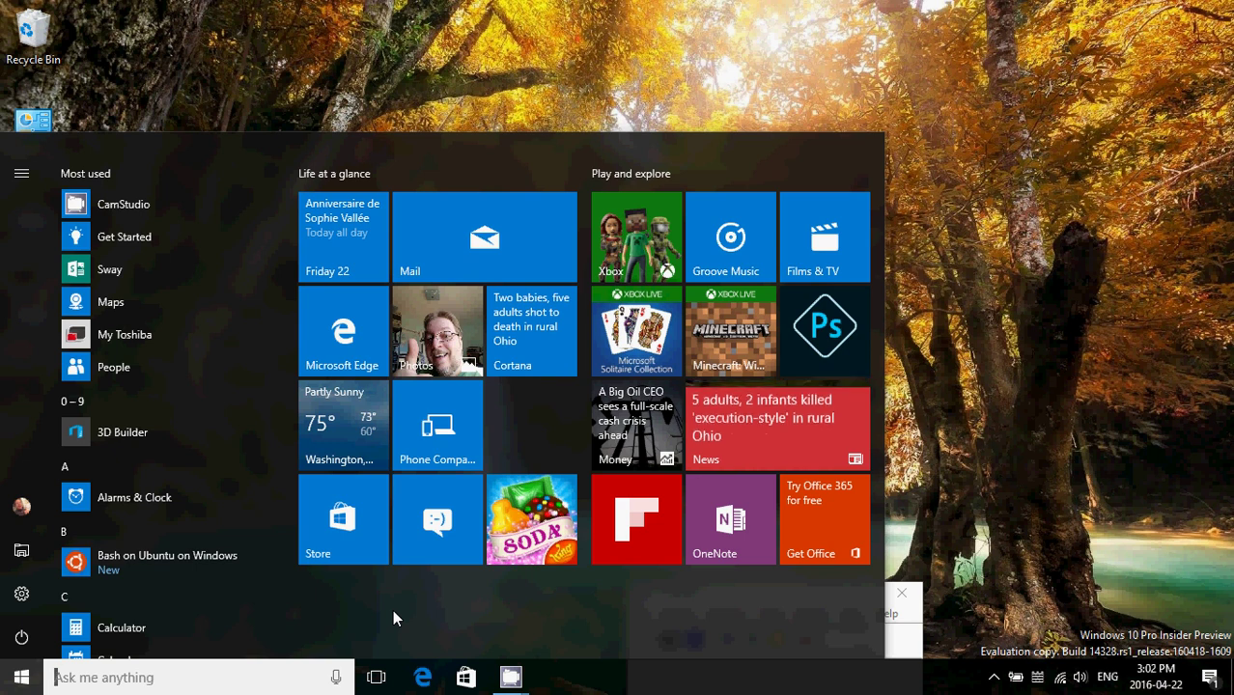
left_click(1000, 383)
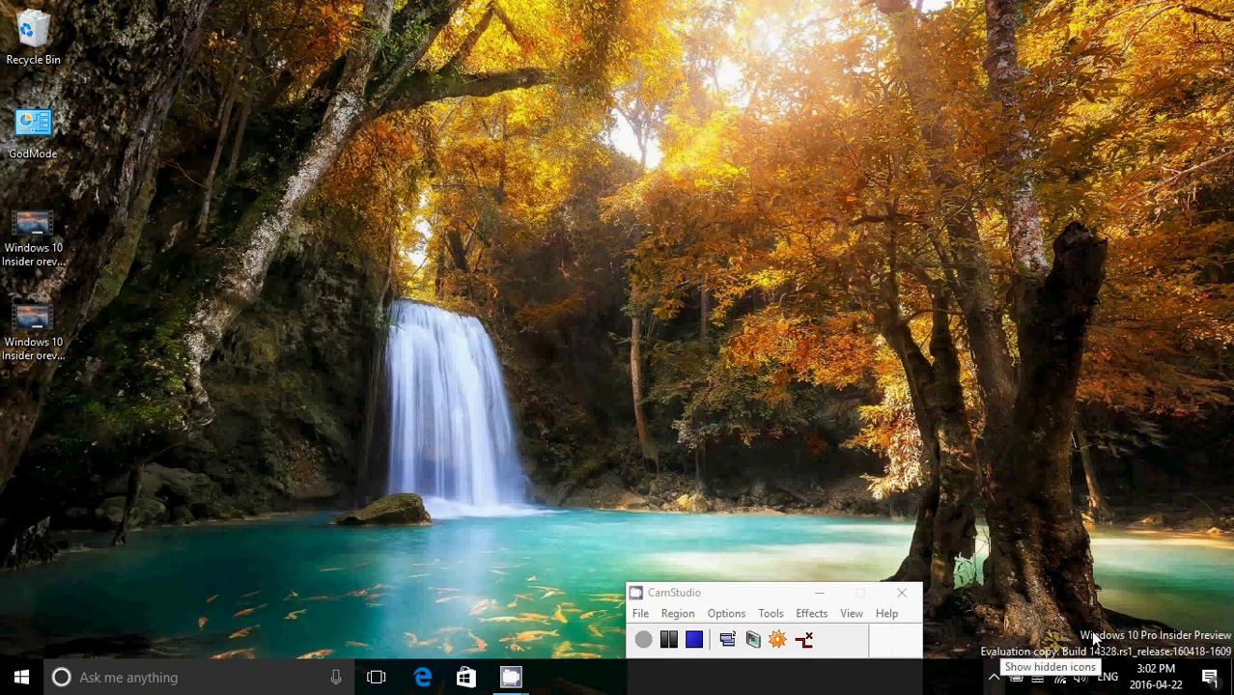
- Turn on Tablet mode to show the full-screen Start layout, and turn Tablet mode back off
left_click(1211, 678)
left_click(938, 521)
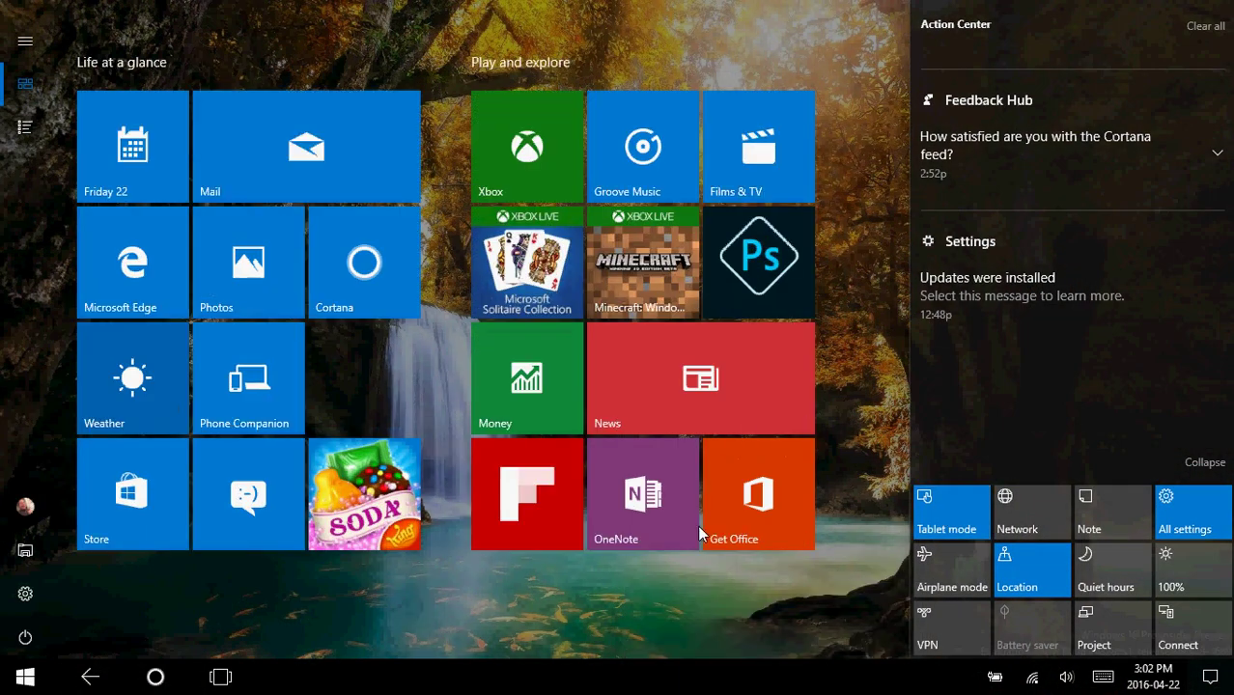
left_click(877, 487)
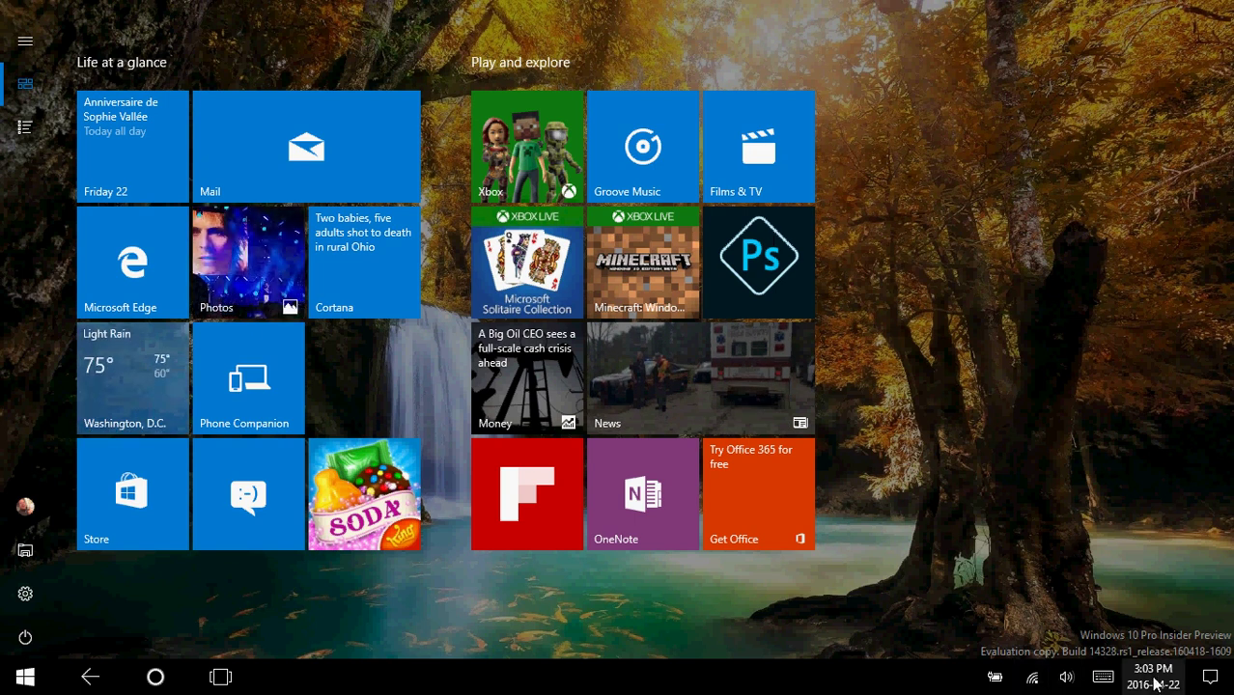
left_click(1213, 679)
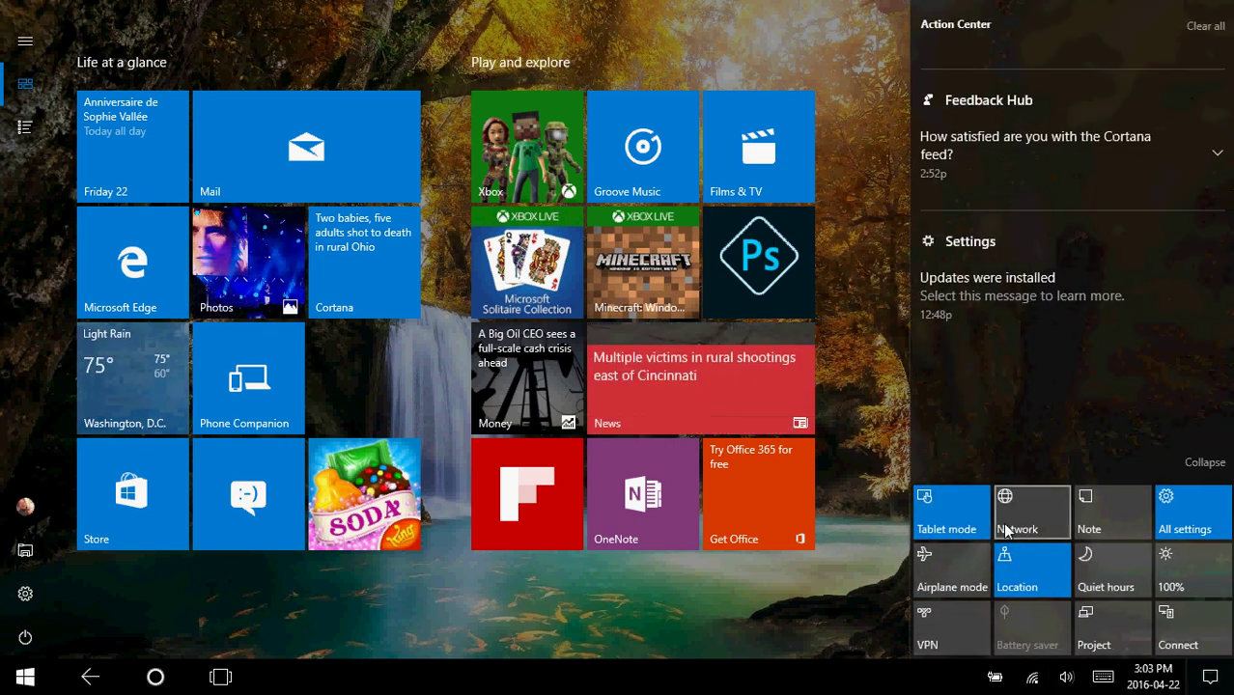
left_click(947, 529)
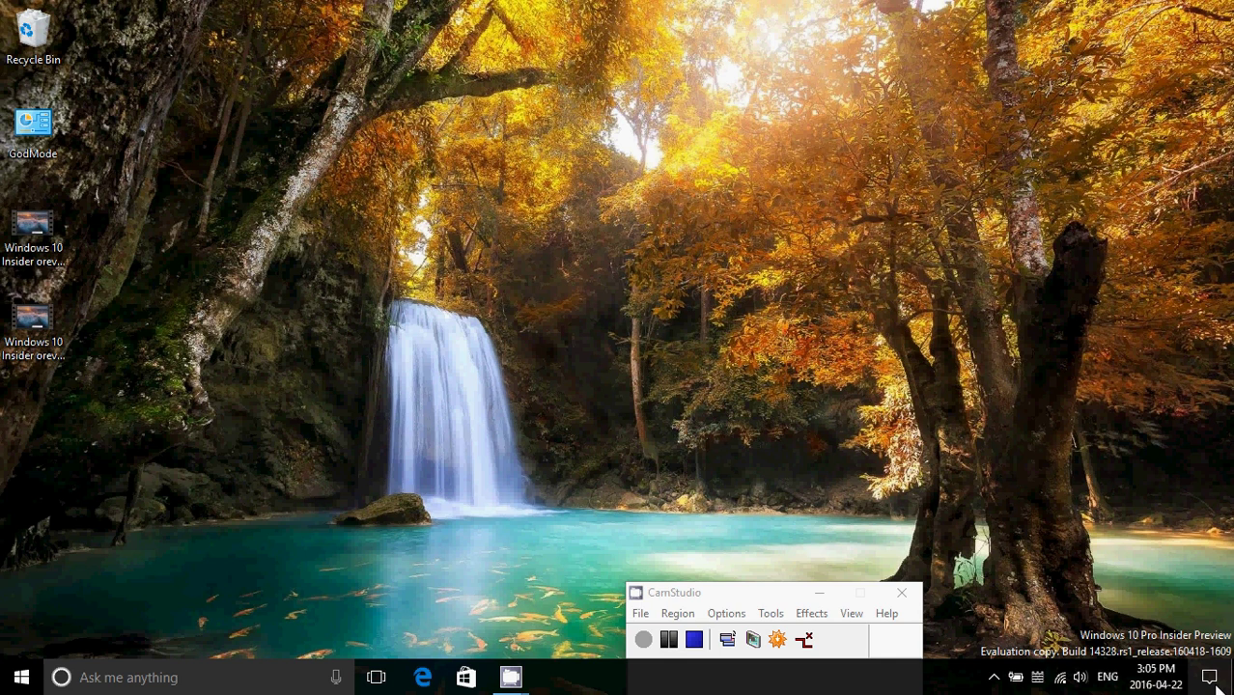
- Review the Action Center's notifications and quick actions, and the list of available Wi-Fi networks
left_click(1217, 686)
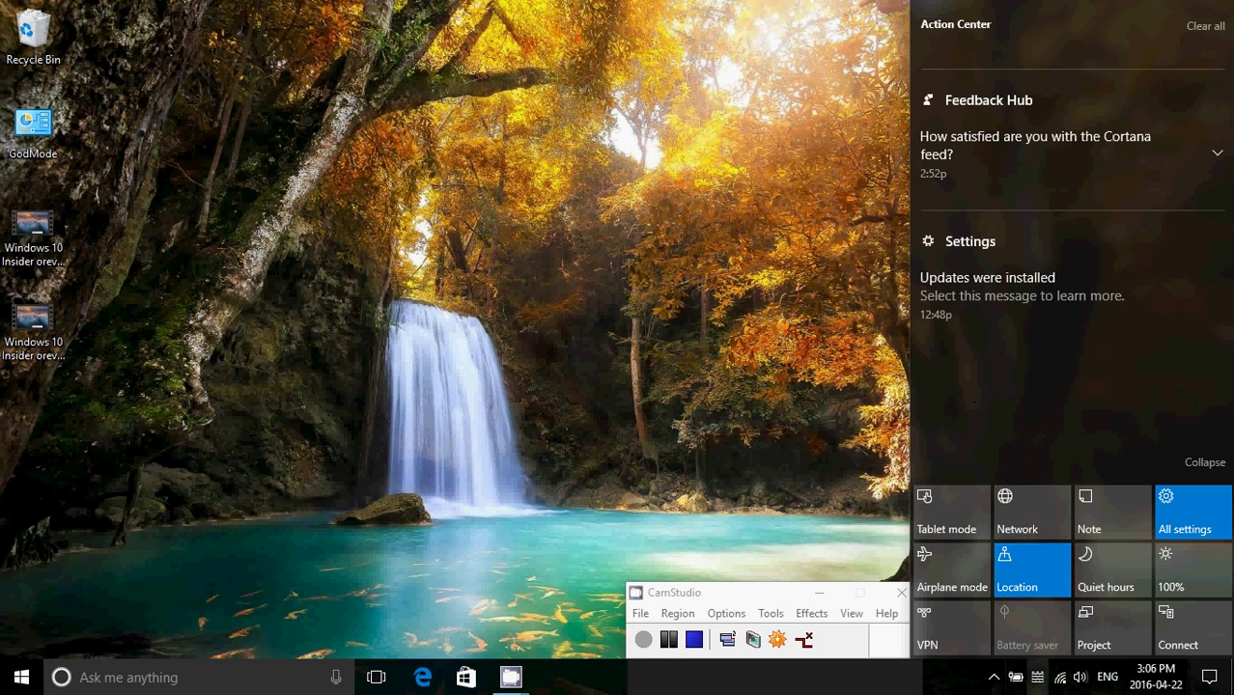
left_click(1060, 681)
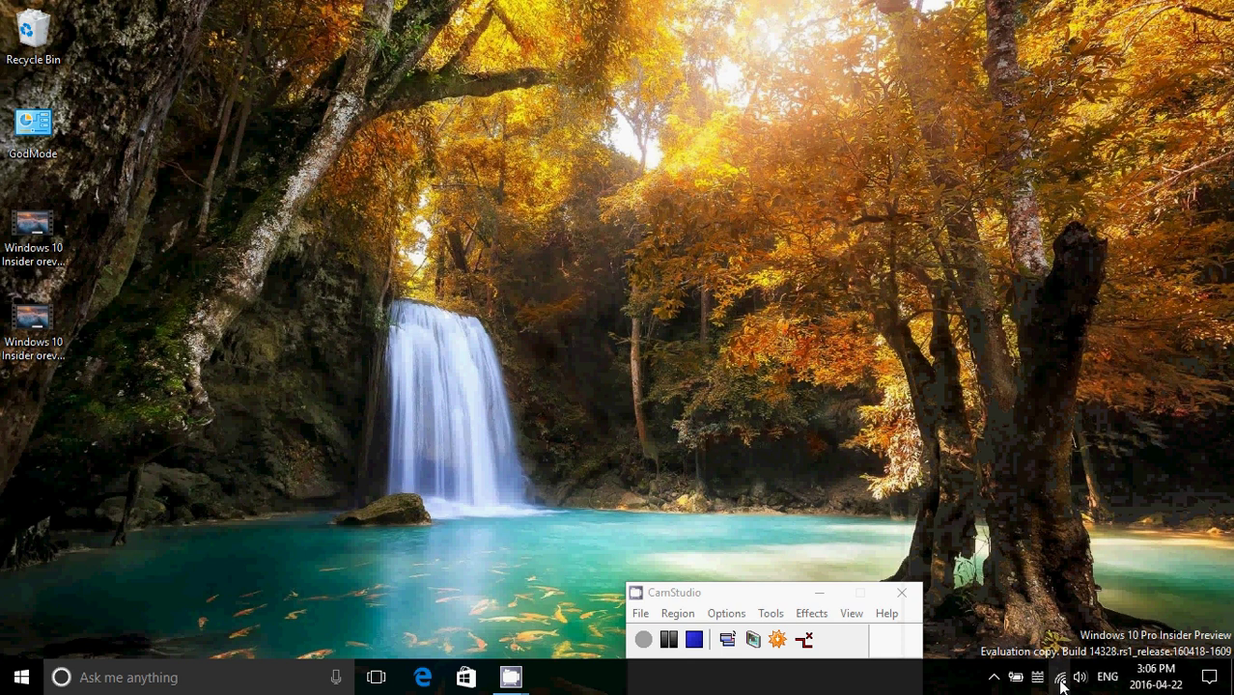
left_click(1061, 682)
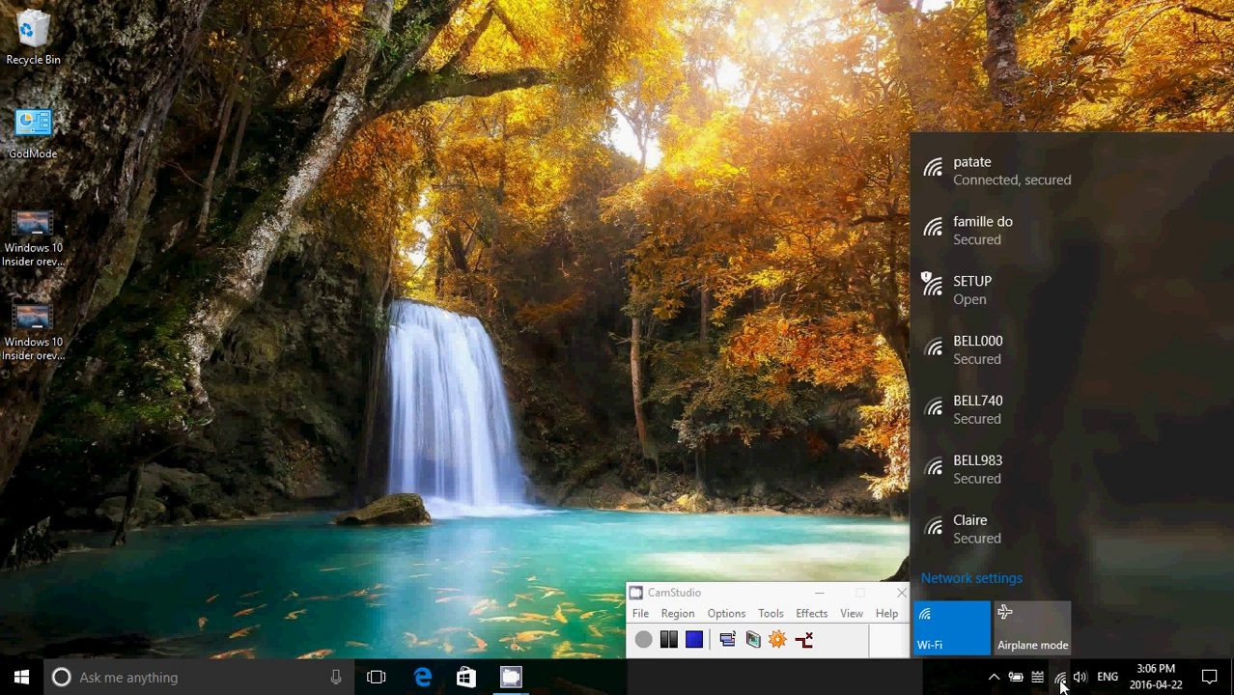
left_click(790, 472)
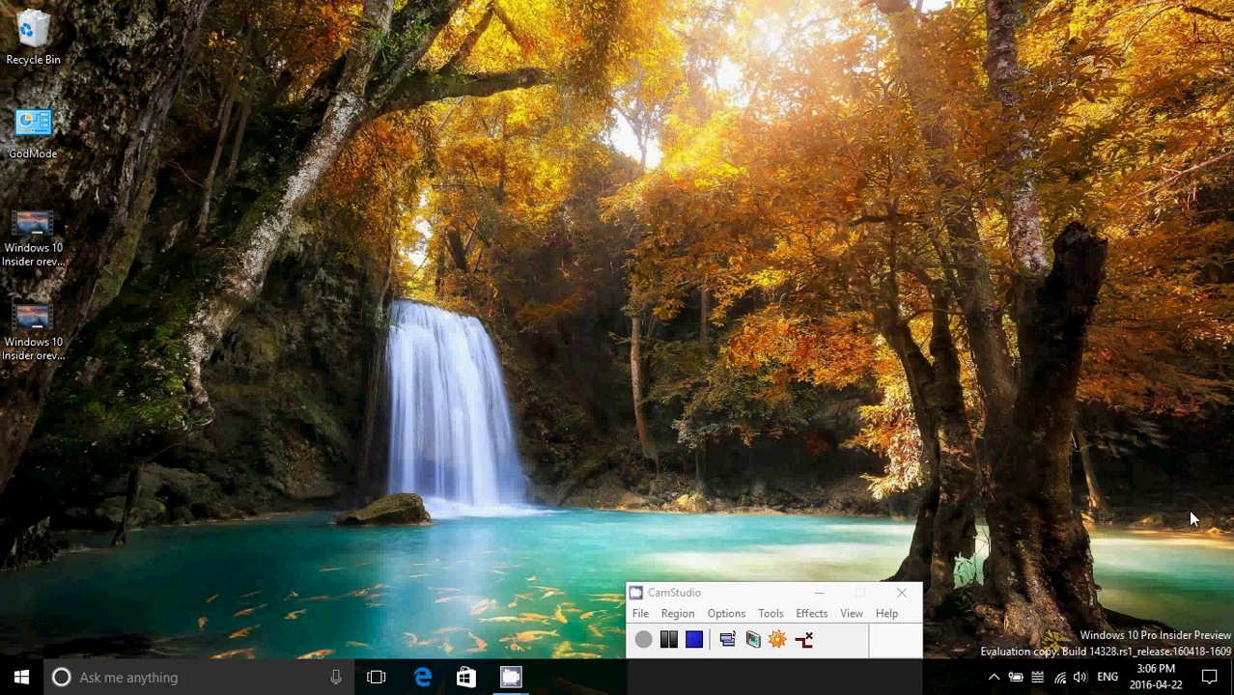
- Check the clock's calendar with its agenda and the output devices offered by the volume control
left_click(1158, 678)
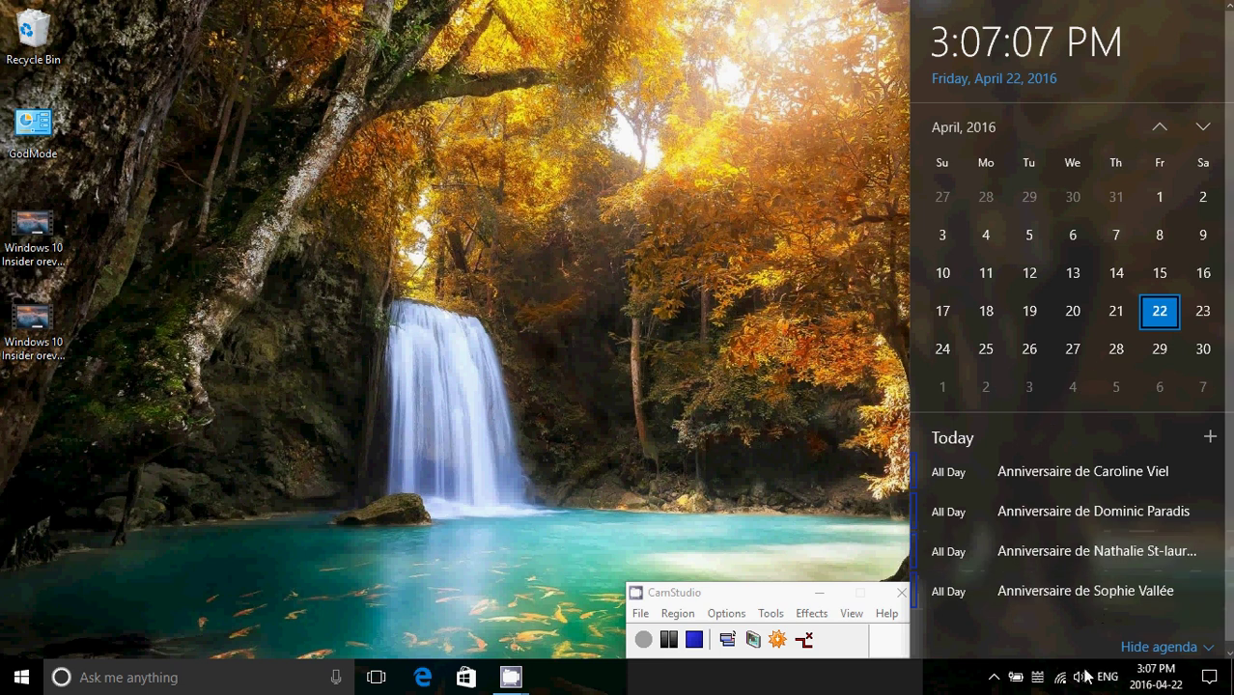
left_click(1081, 680)
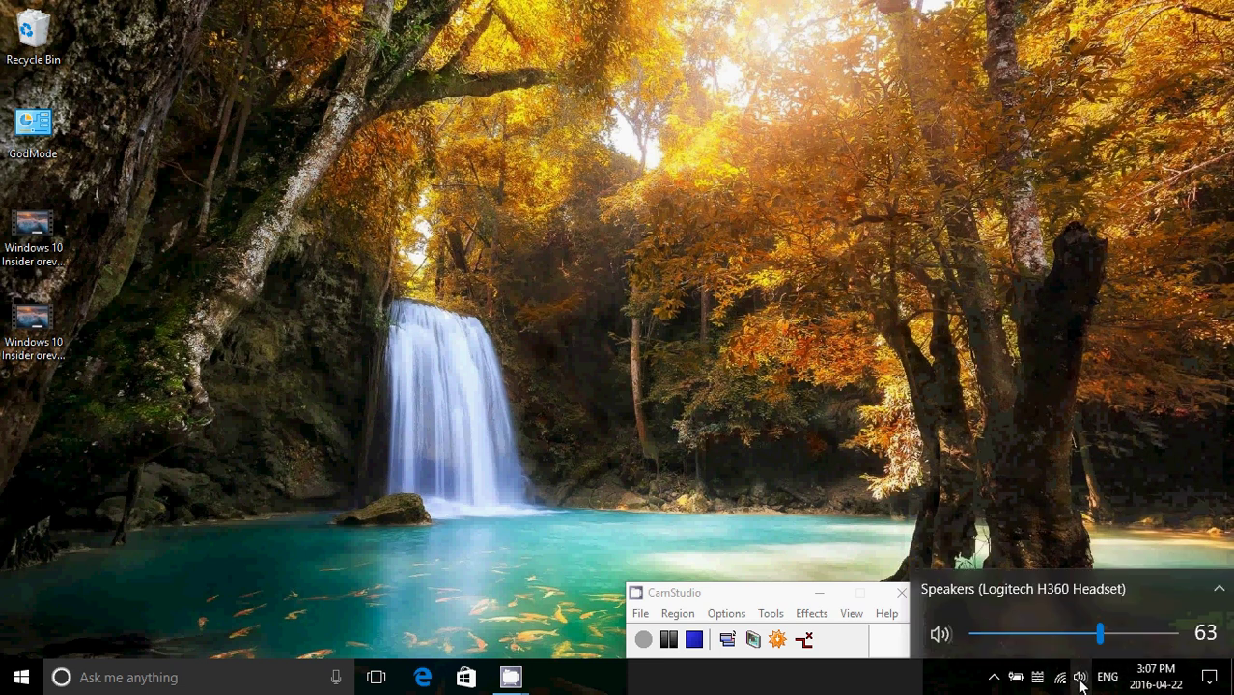
left_click(1221, 591)
left_click(1223, 594)
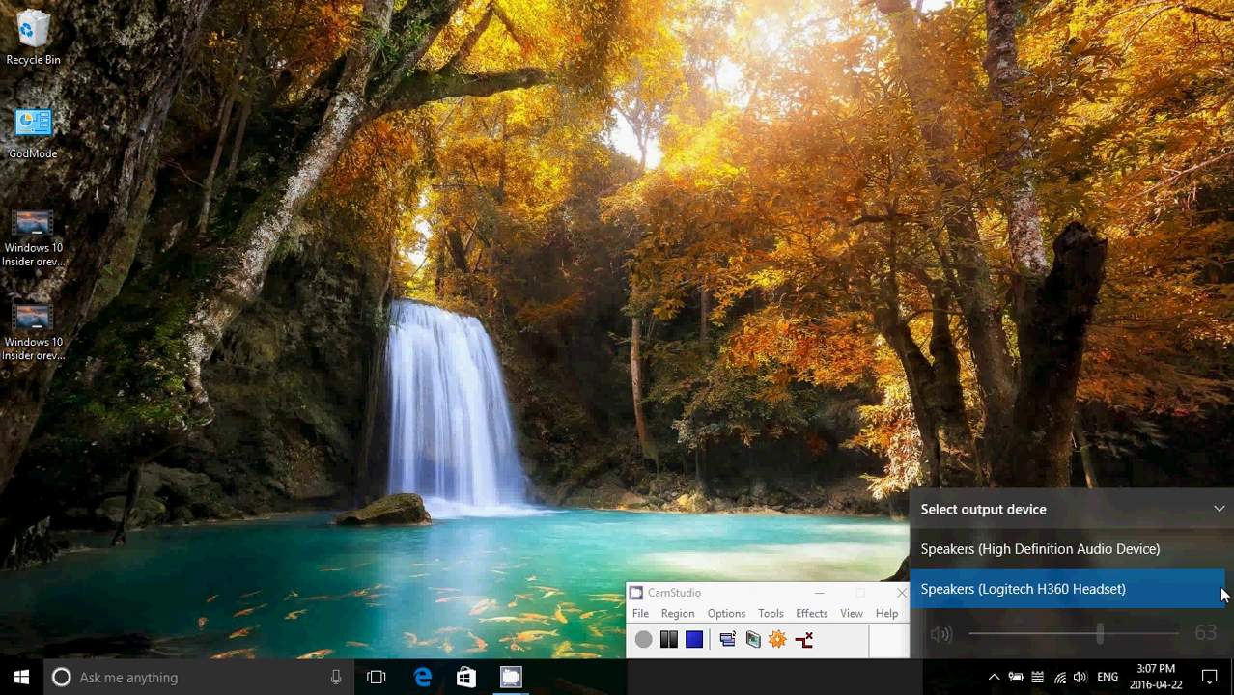
left_click(1045, 433)
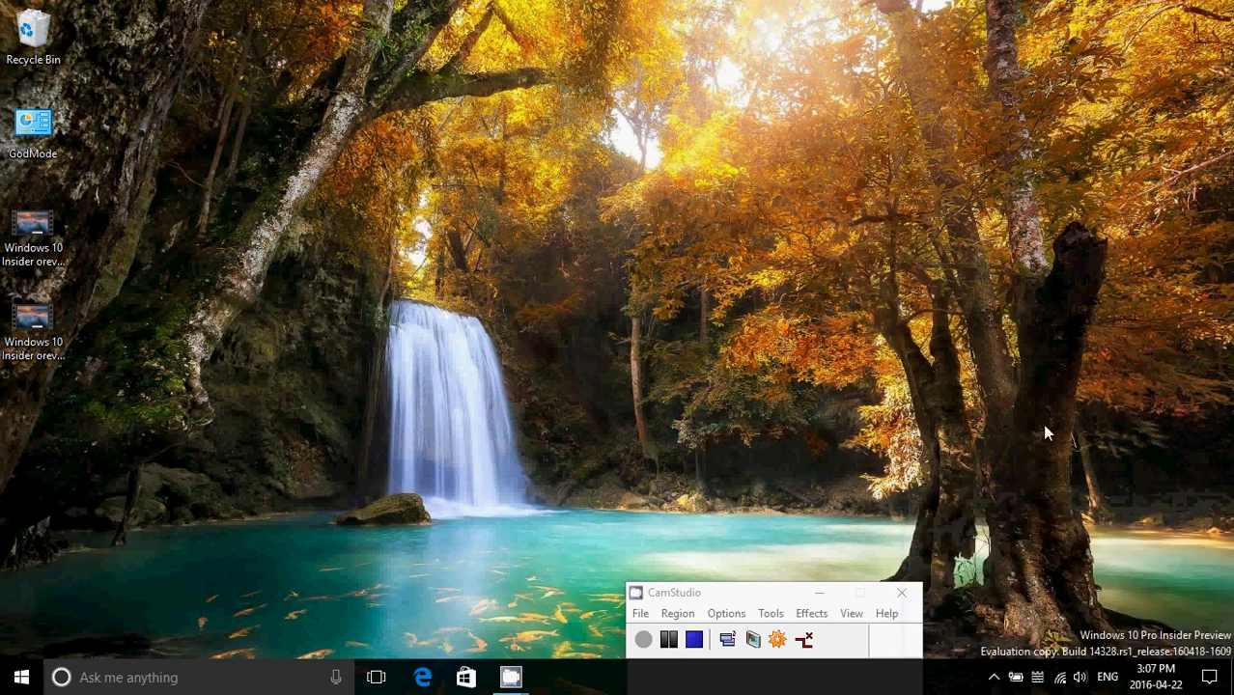
- Open the full Windows Settings at the System display page and dismiss the Cortana pop-up
left_click(1210, 679)
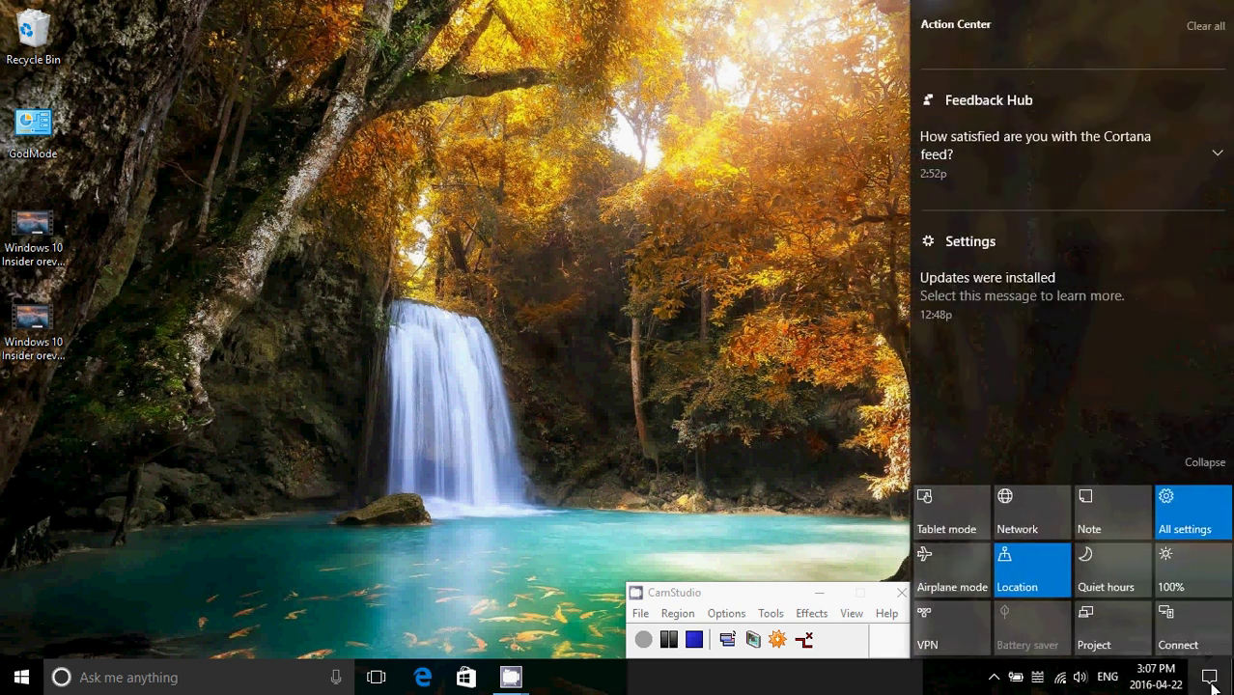
left_click(1188, 512)
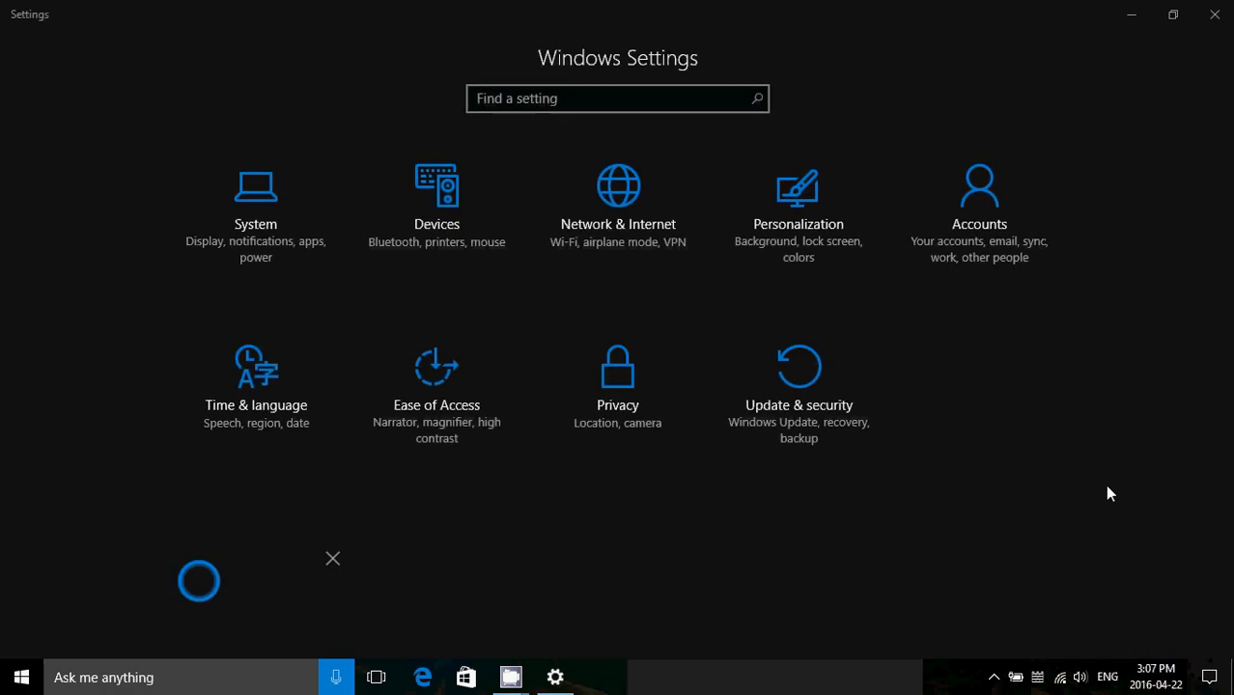
left_click(268, 222)
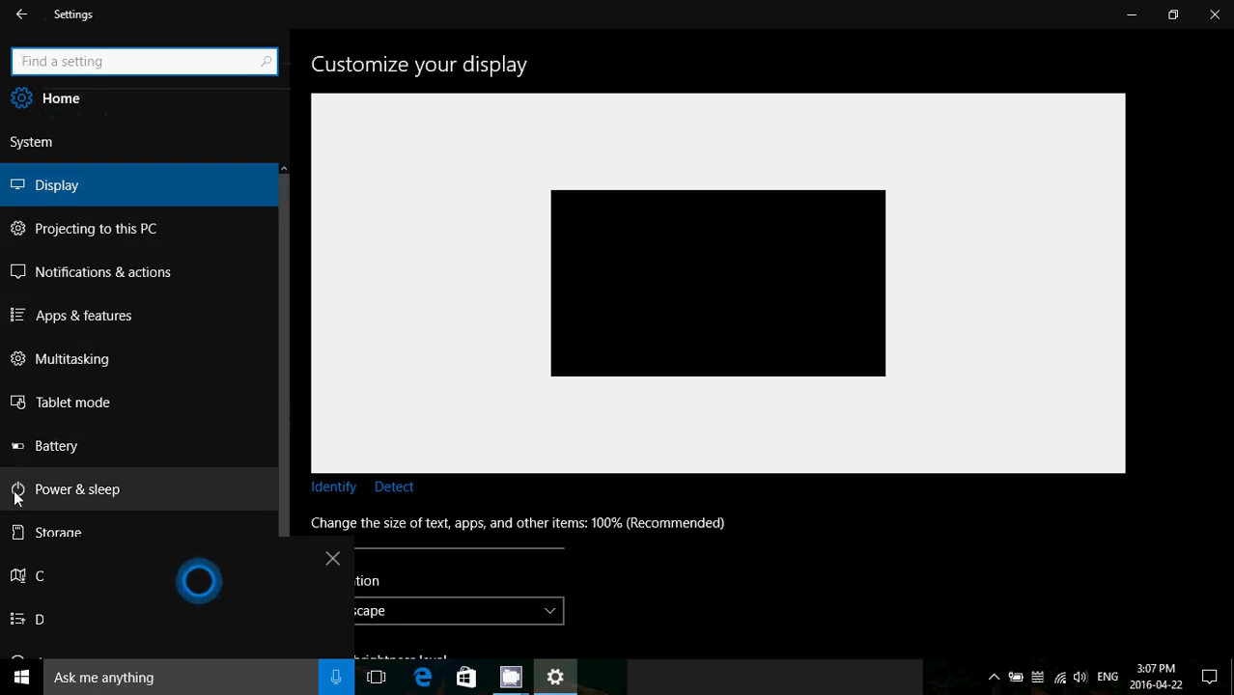
left_click(331, 560)
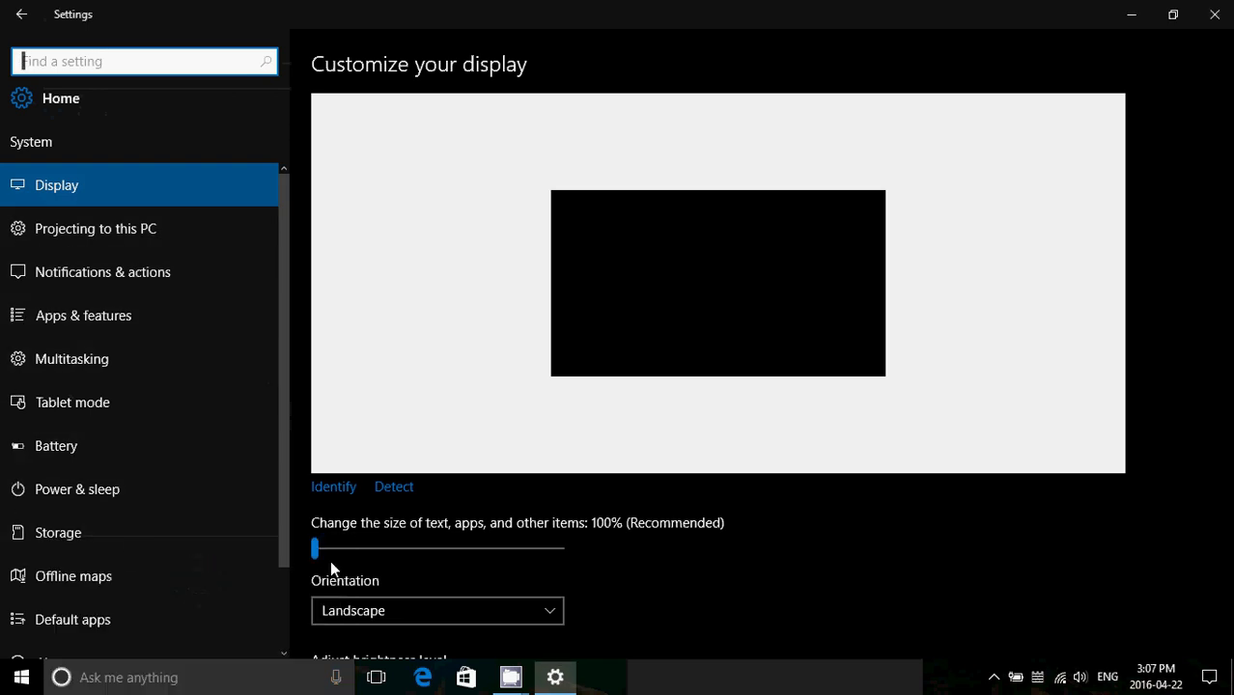
- Look at the Network & Internet status and Time & language pages, and return to the settings home
left_click(22, 14)
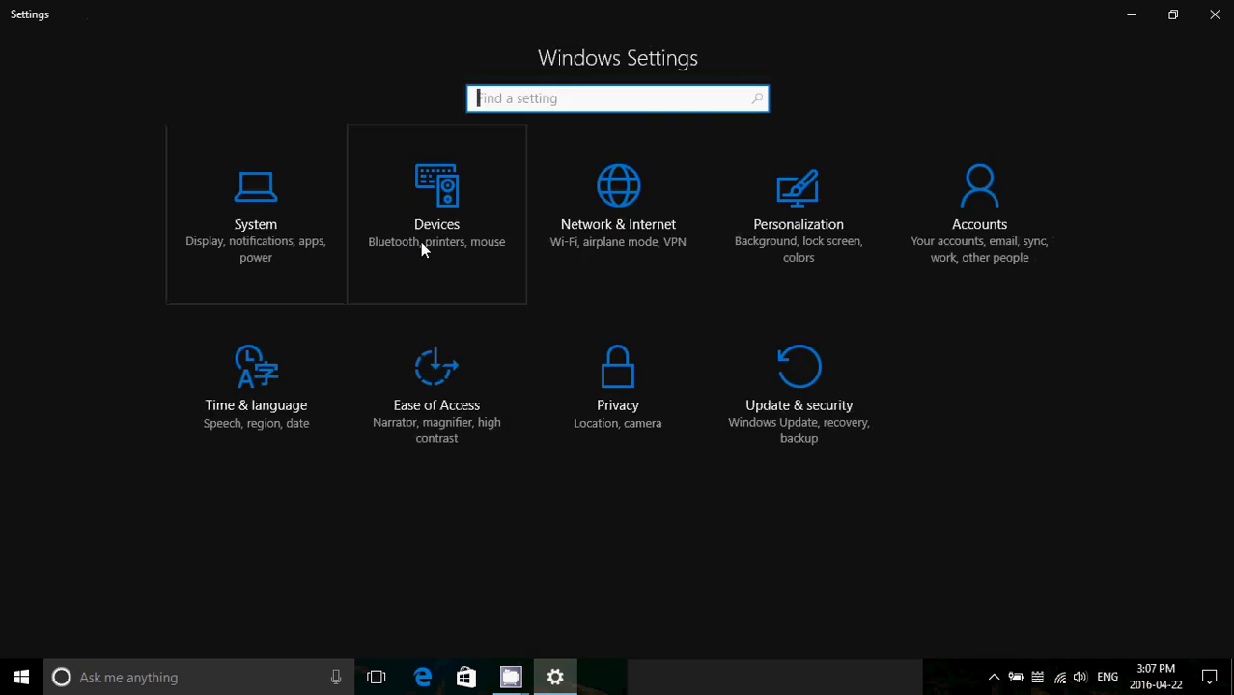
left_click(631, 239)
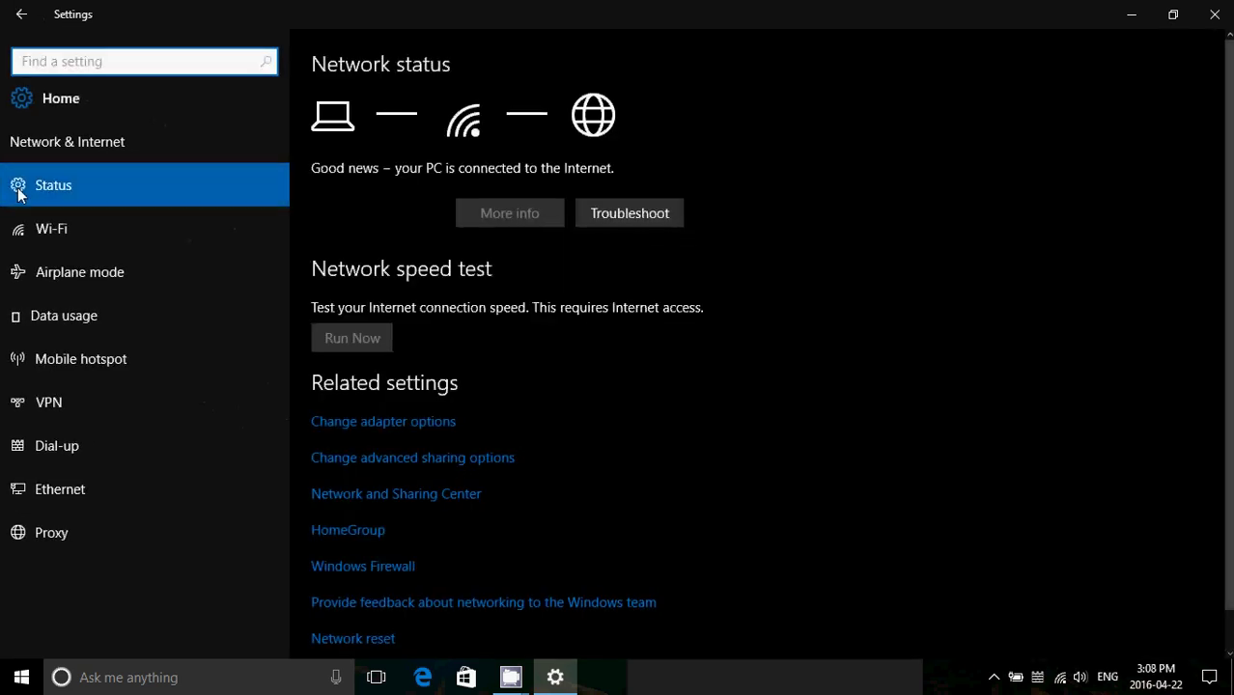
left_click(17, 14)
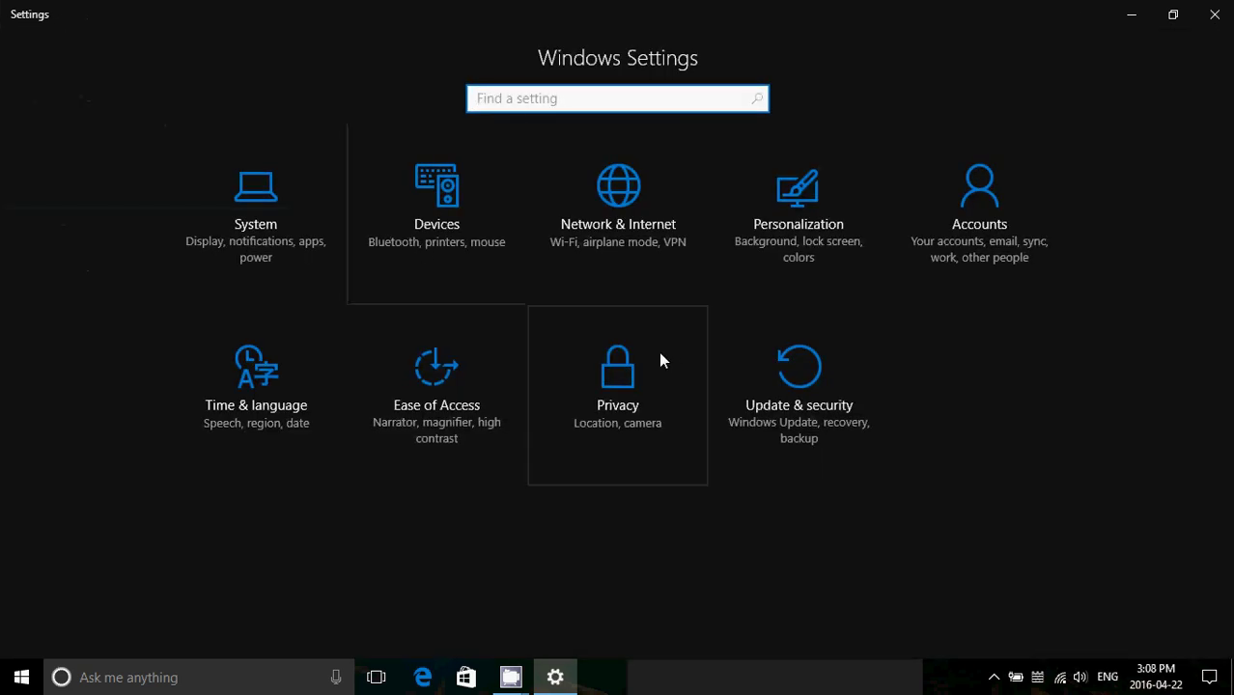
left_click(332, 359)
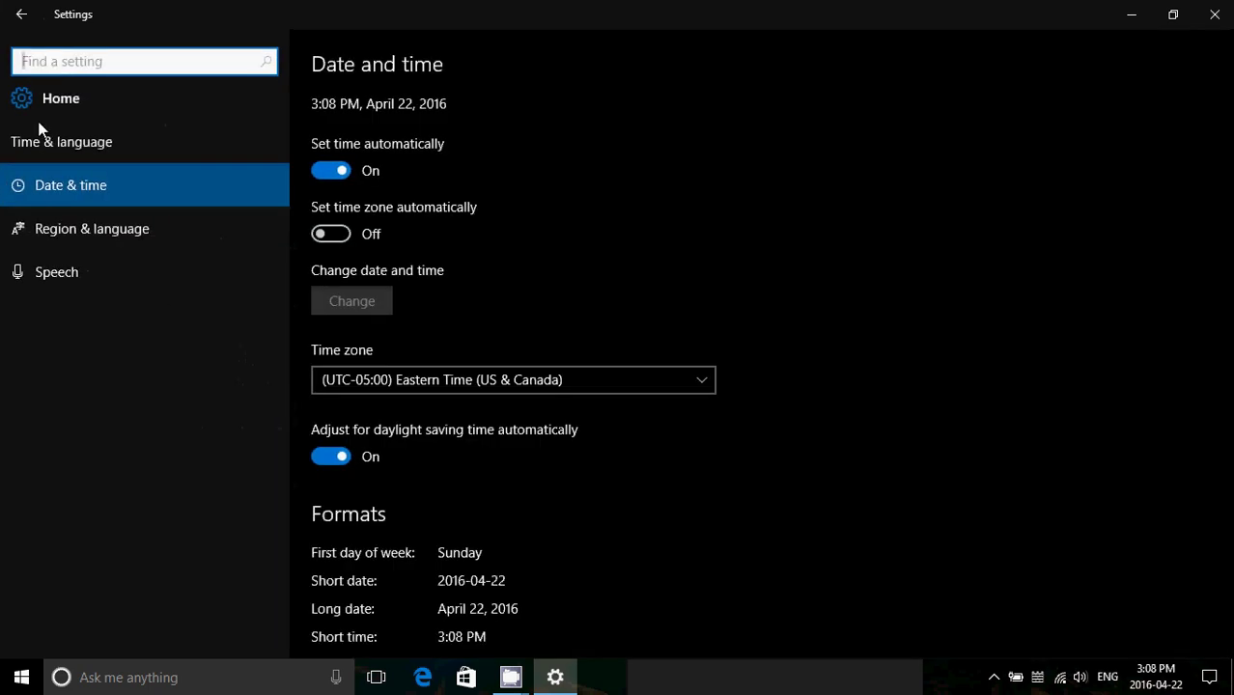
left_click(18, 14)
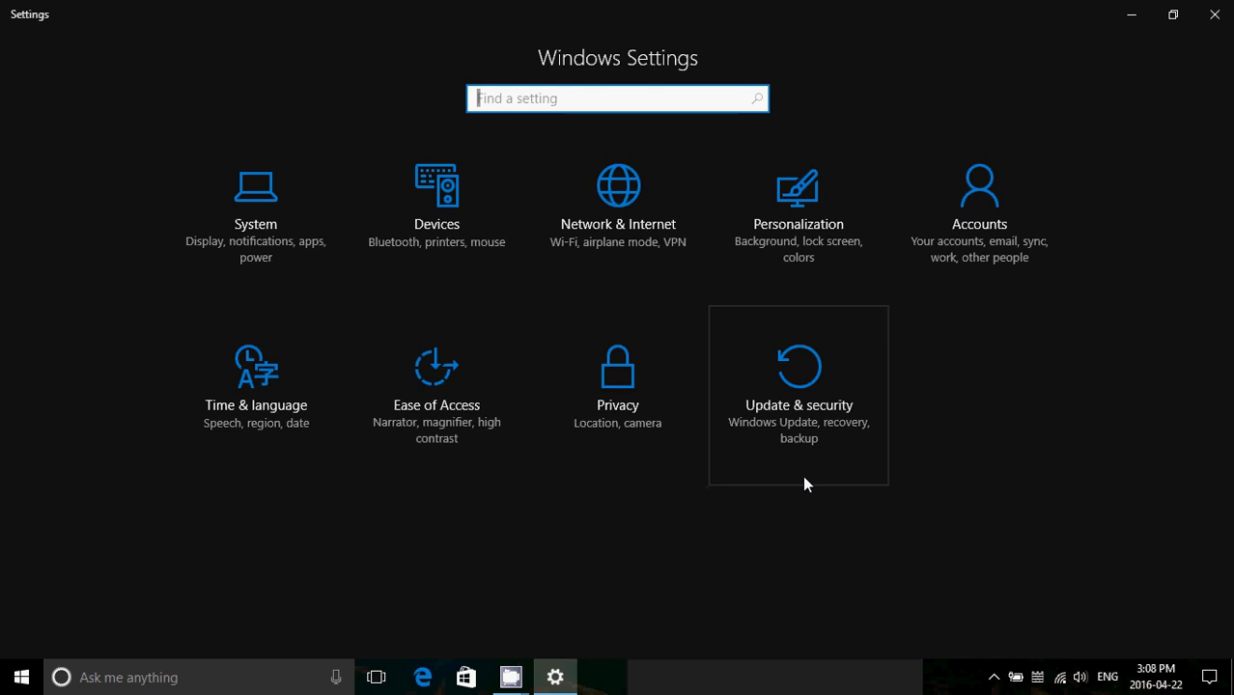
- Look through the installed apps in System's Apps & features and expand the Get Started entry to see its options
left_click(280, 178)
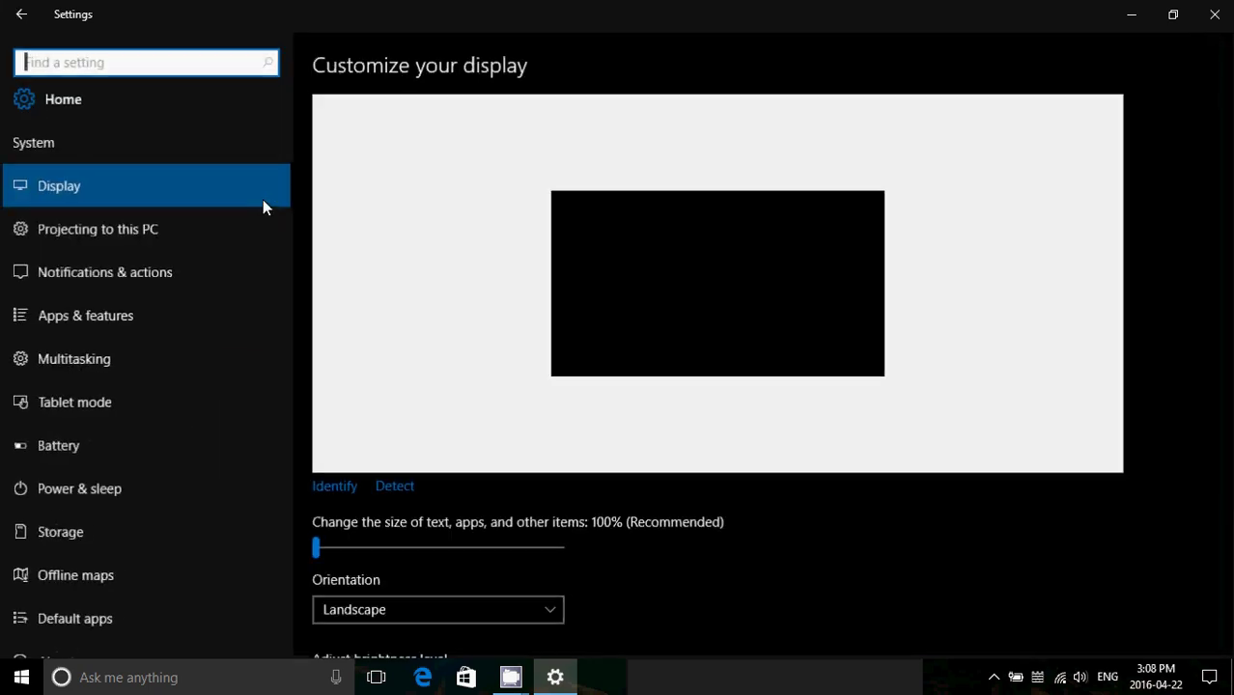
left_click(126, 326)
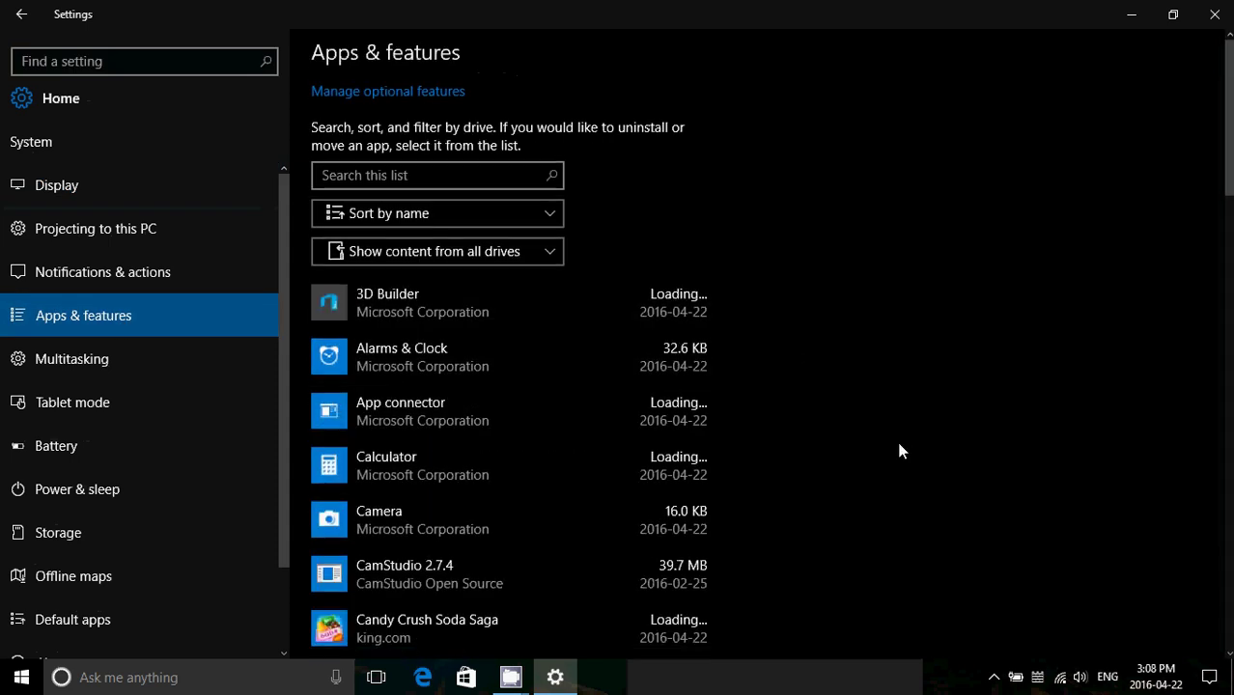
left_click_drag(1226, 193, 1225, 659)
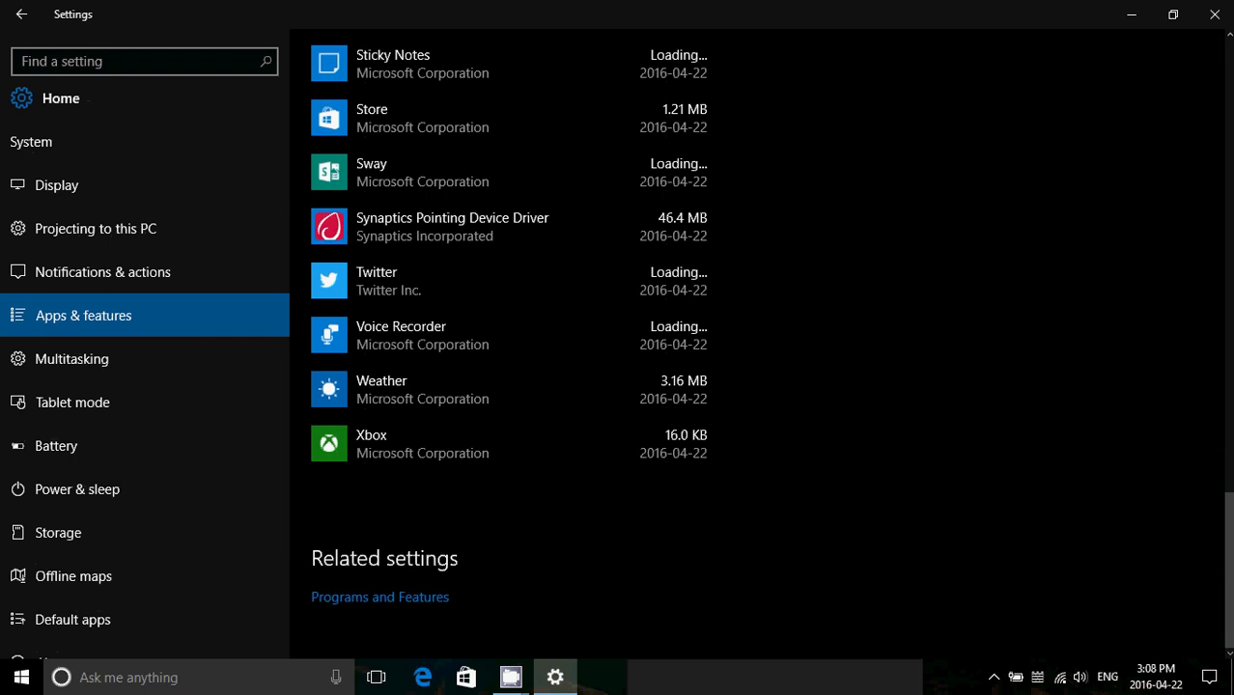
left_click(1228, 310)
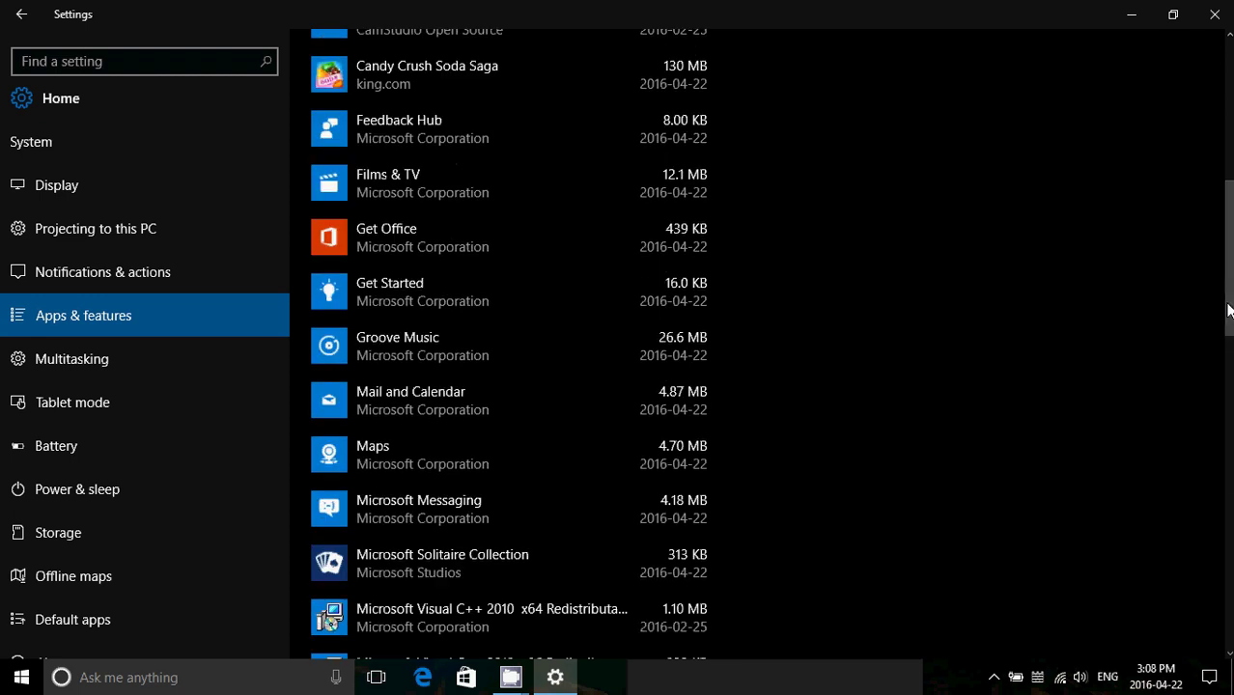
left_click(650, 290)
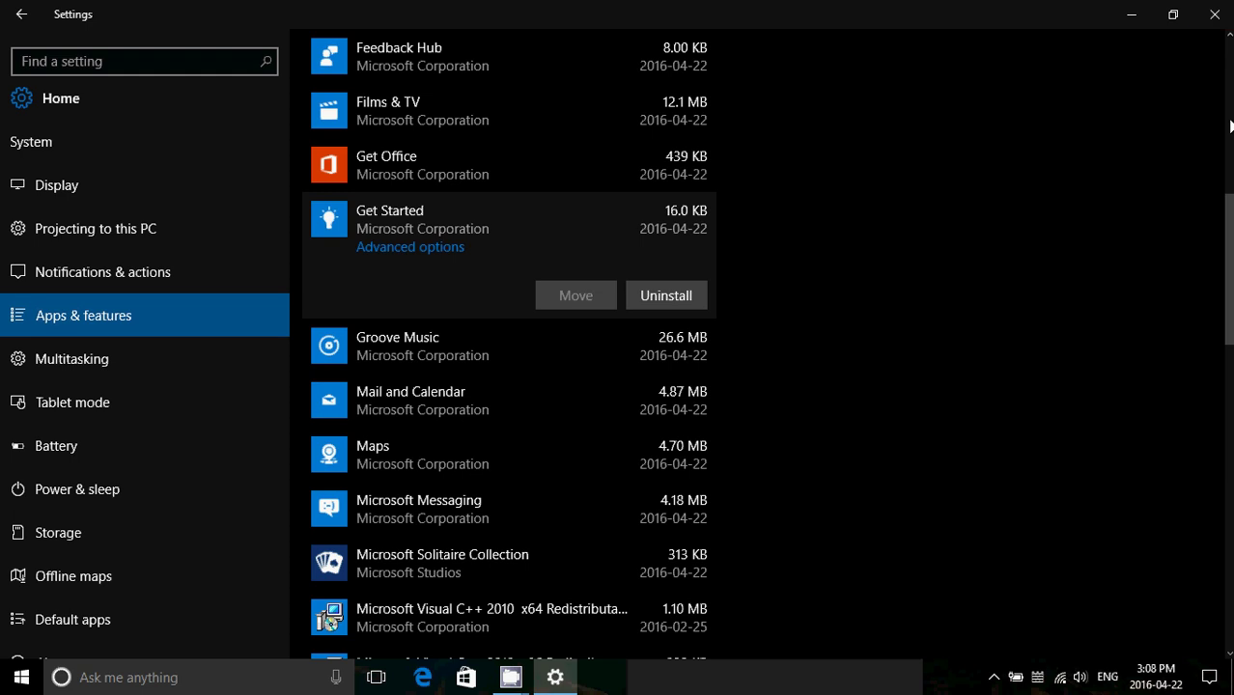
left_click(1230, 127)
key("super+c")
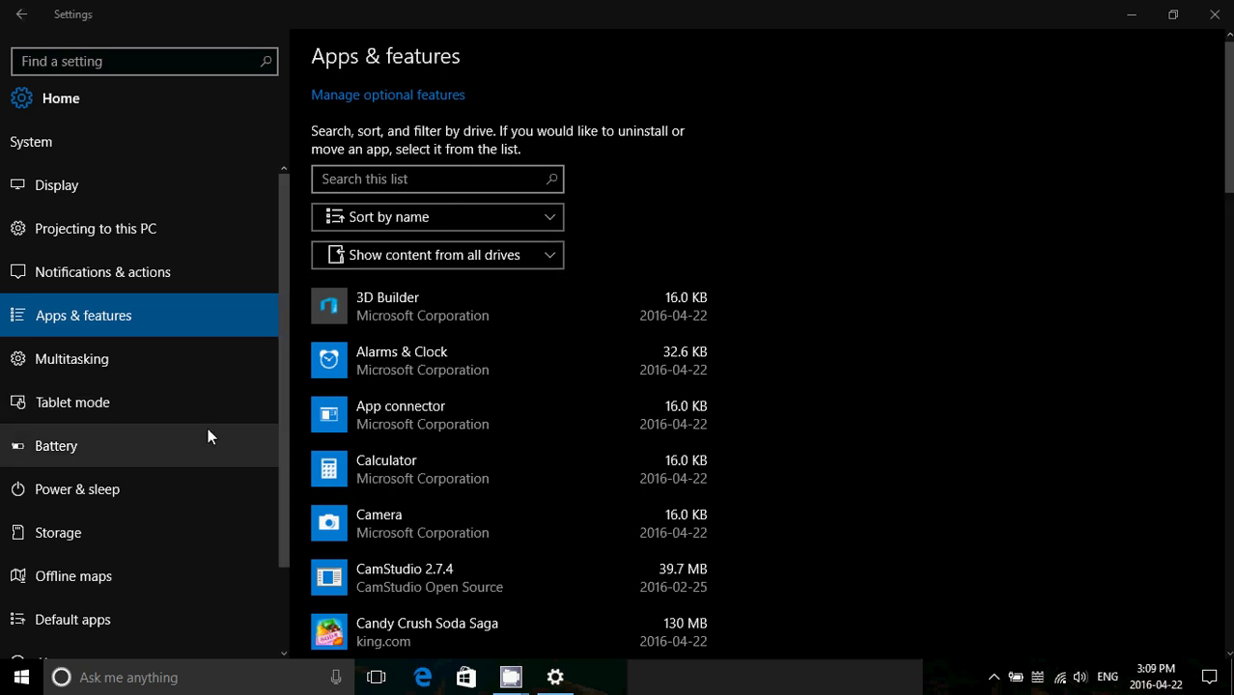
- Review the Default apps page, including its reset option and related default-app links
scroll(152, 480, "down", 2)
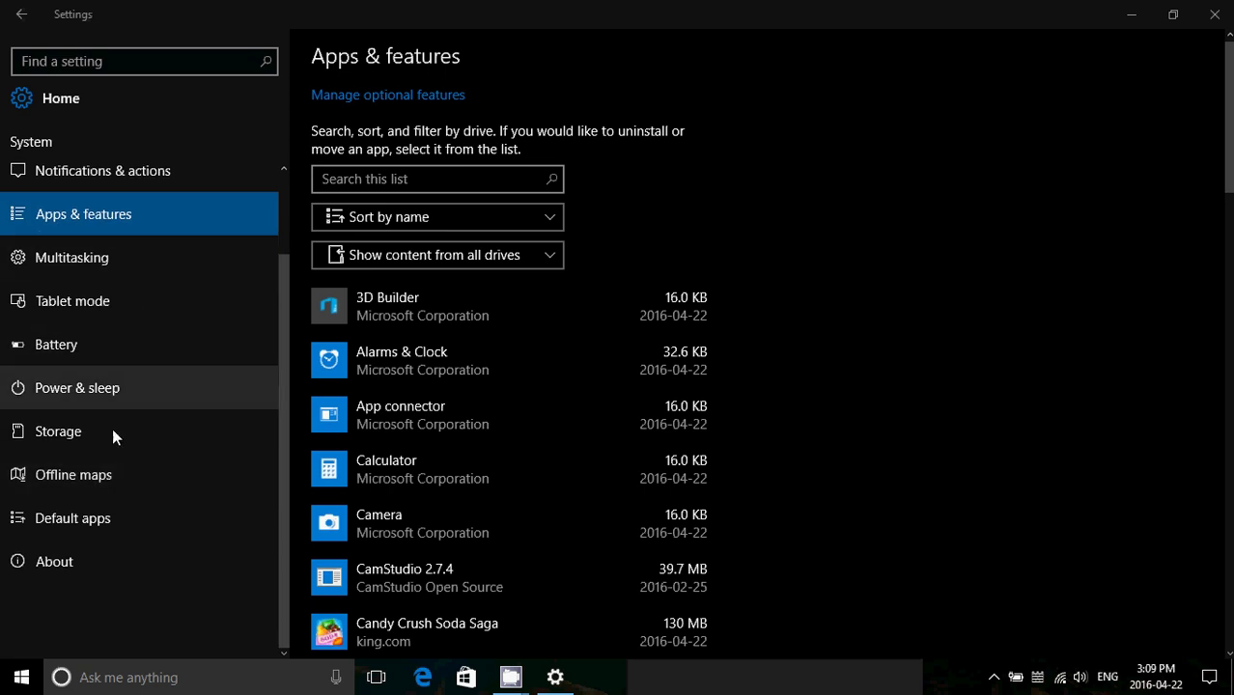
left_click(109, 525)
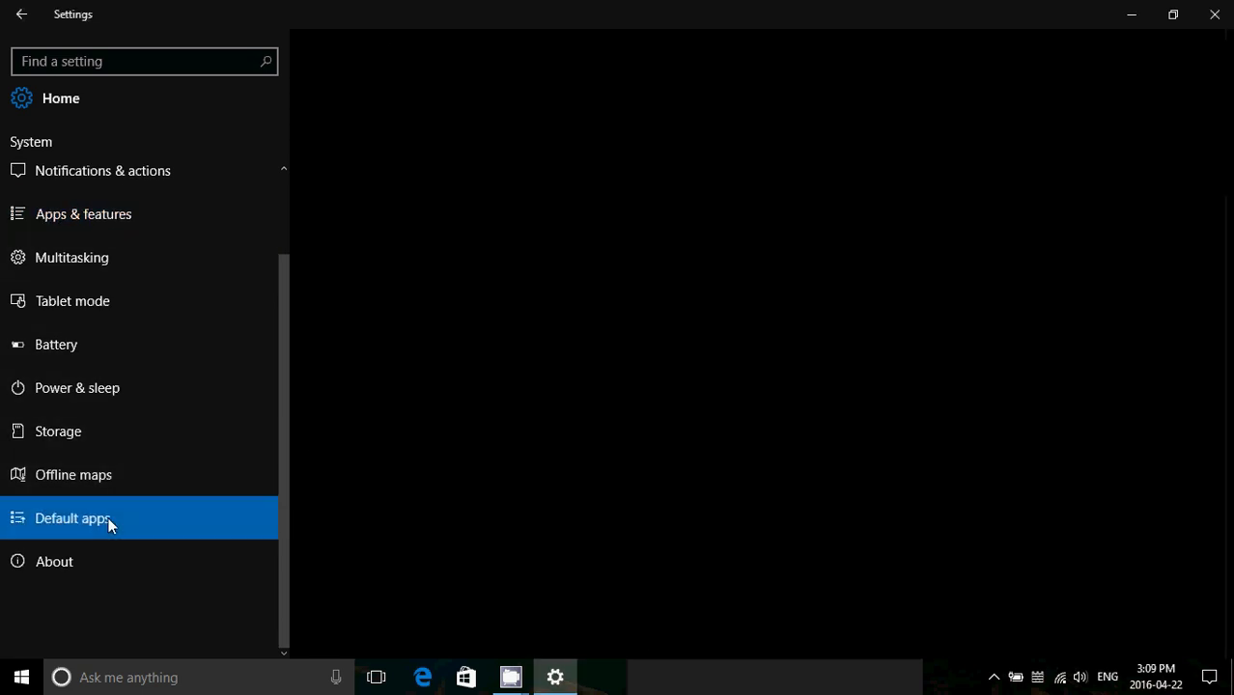
scroll(656, 402, "down", 3)
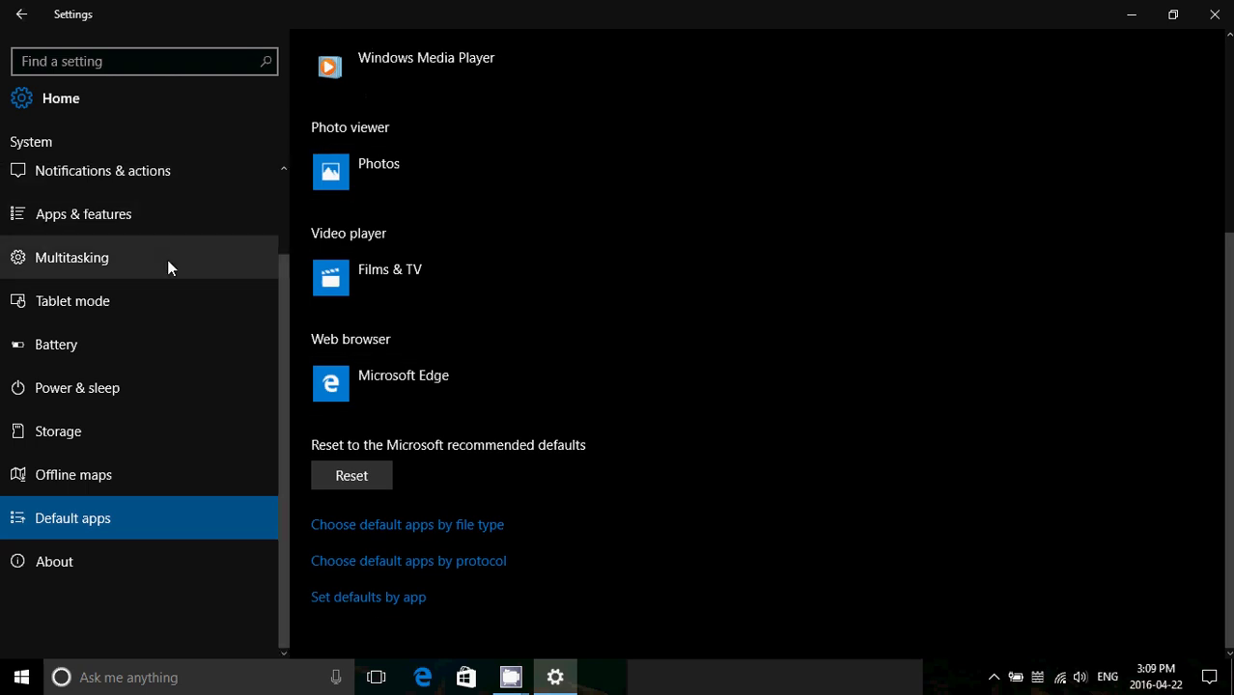
scroll(167, 260, "up", 2)
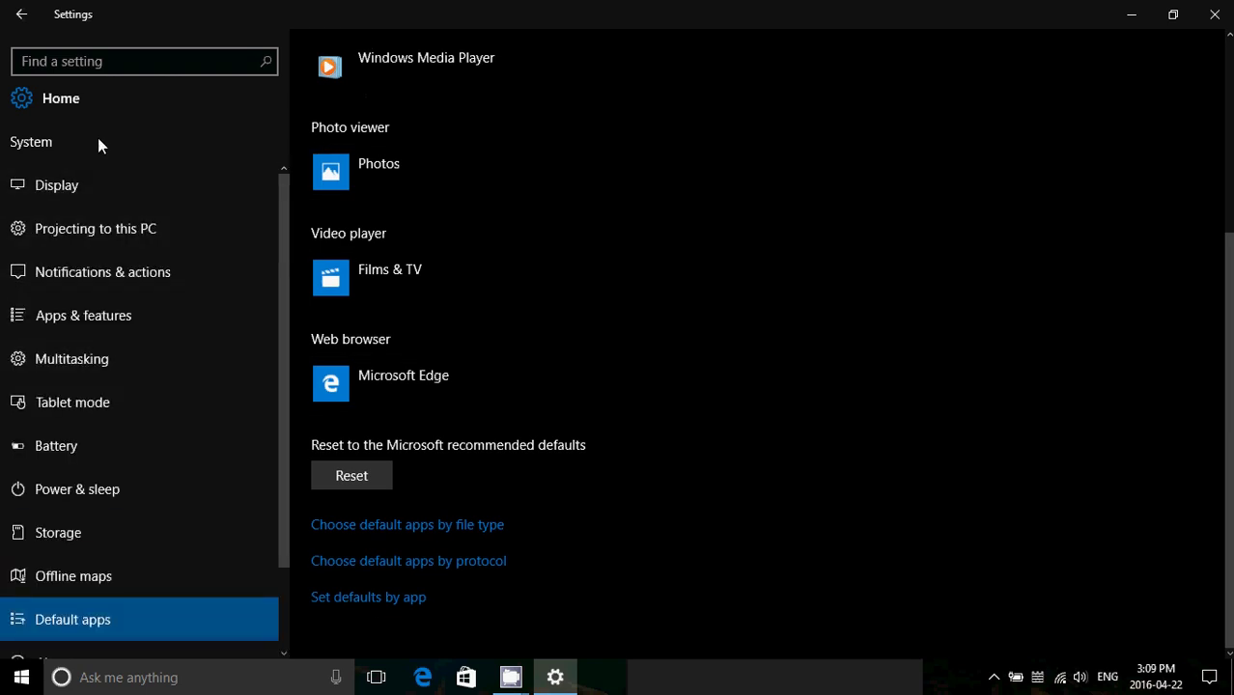
- Search the settings for "app reset"
left_click(46, 58)
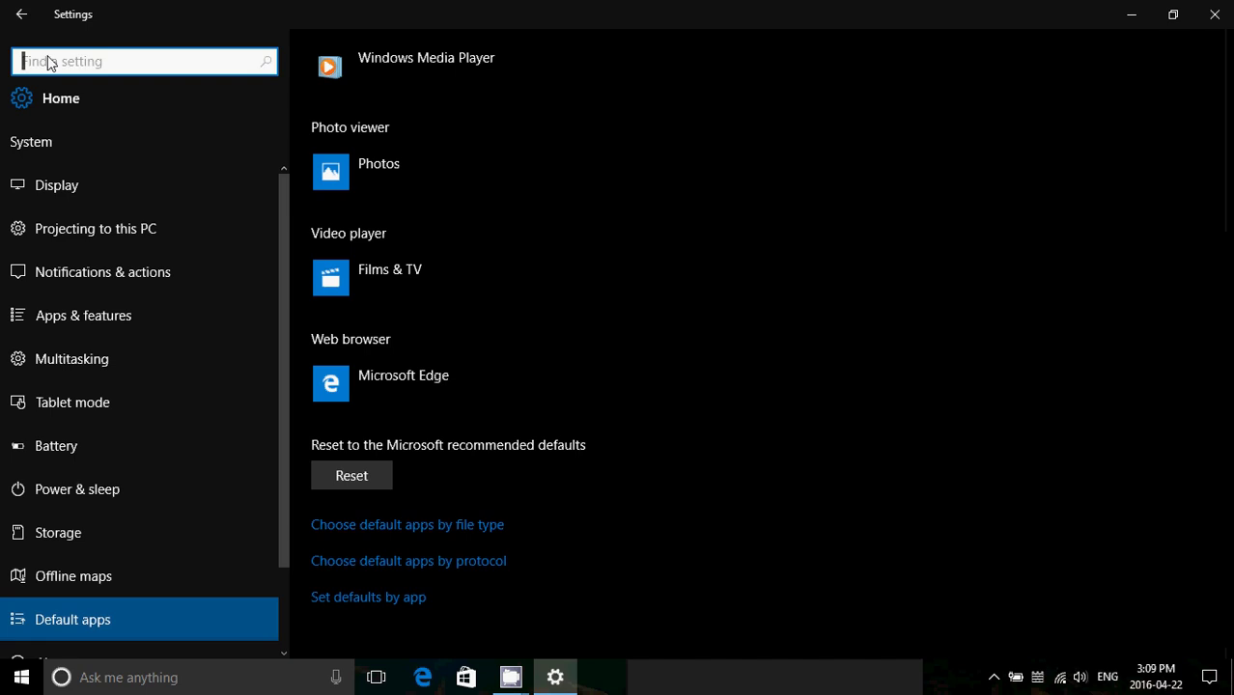
type("app")
type("ear")
type("et")
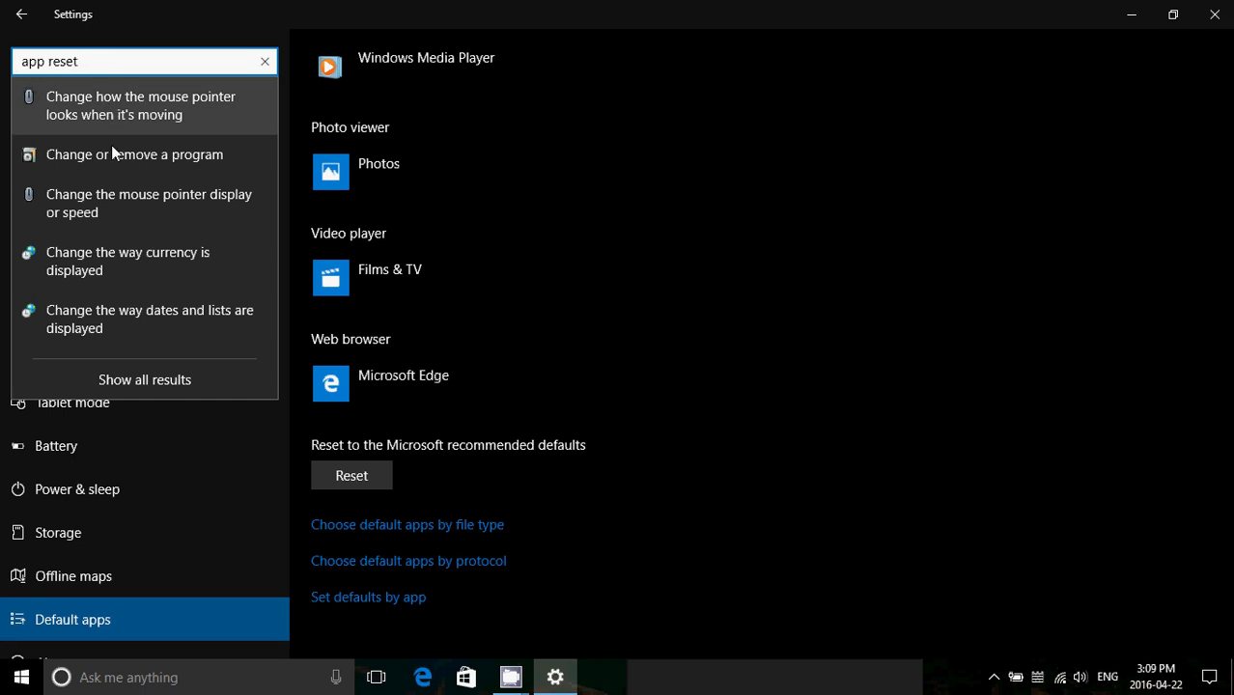
- Dismiss the "app reset" suggestions and return from Default apps to the settings home
left_click(626, 241)
left_click(19, 18)
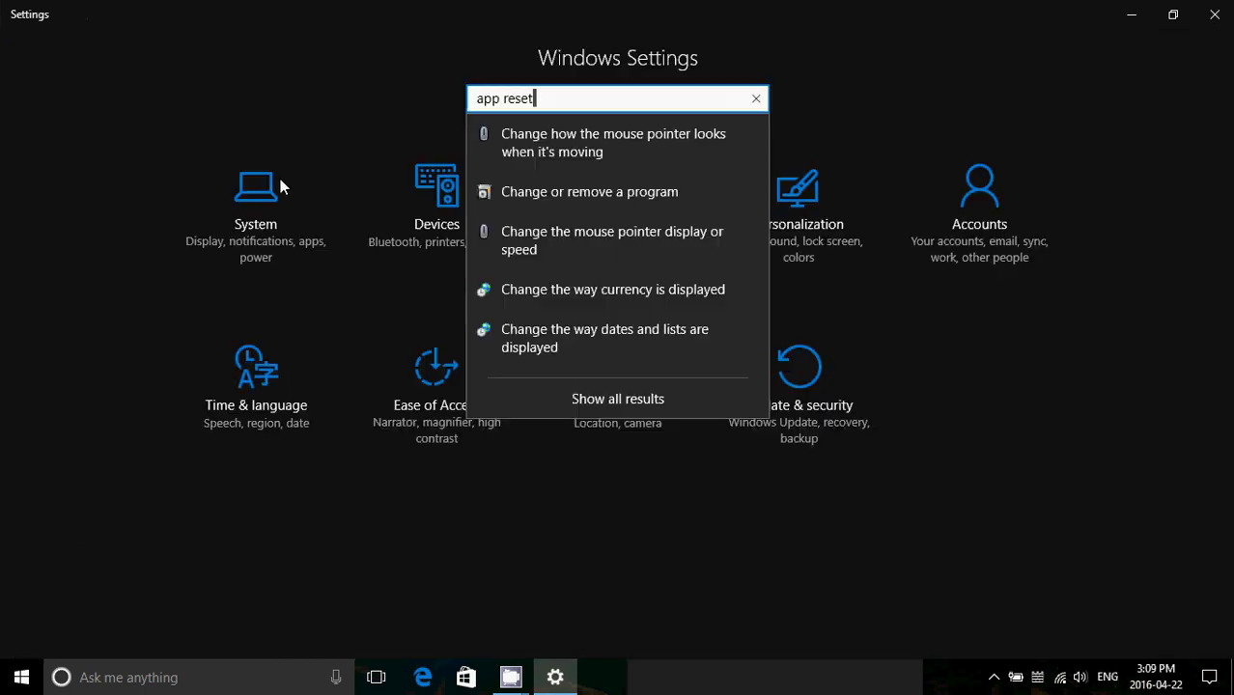
left_click(818, 538)
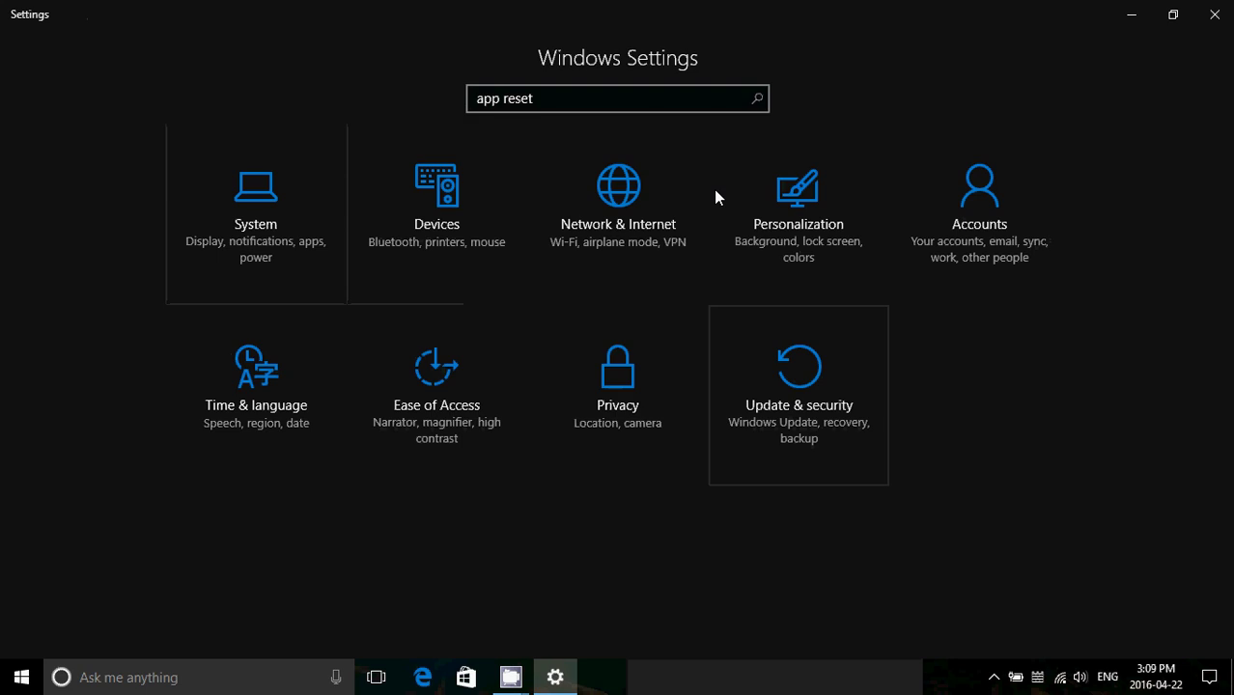
- Replace the settings search text with "reset" to look for a matching option
left_click(693, 101)
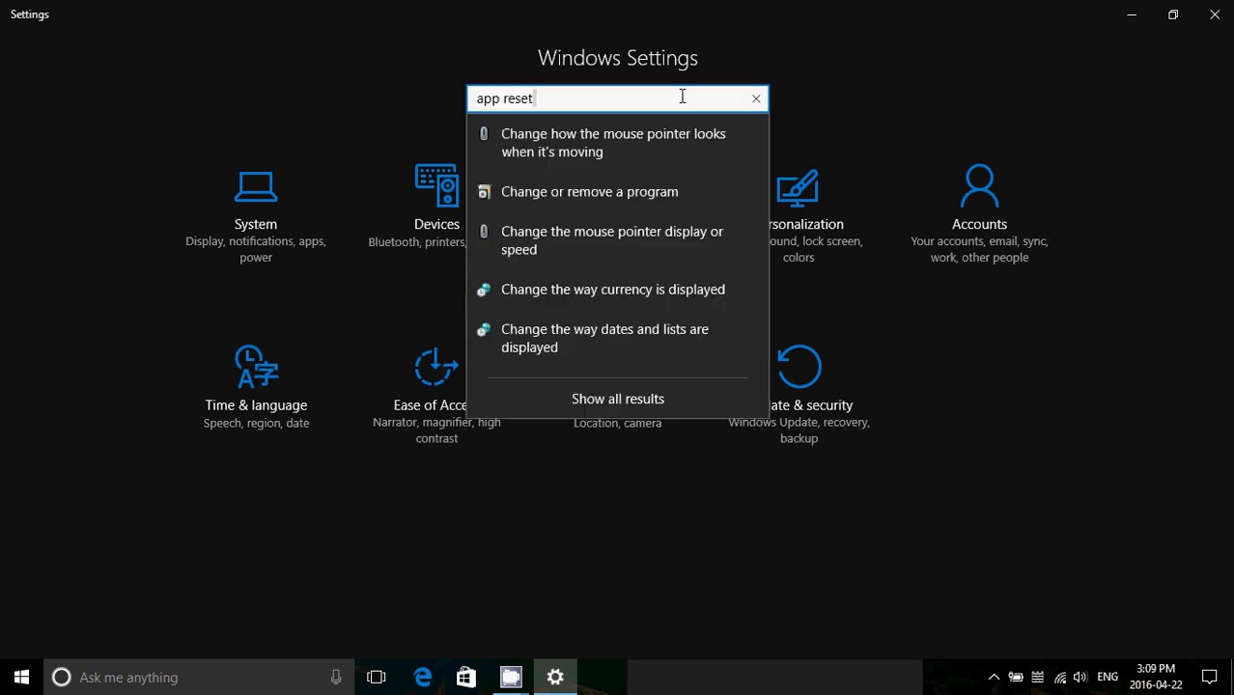
key("BackSpace")
key("BackSpace")
key("BackSpace")
key("BackSpace")
key("BackSpace")
key("BackSpace")
key("BackSpace")
key("BackSpace")
key("BackSpace")
type("reset")
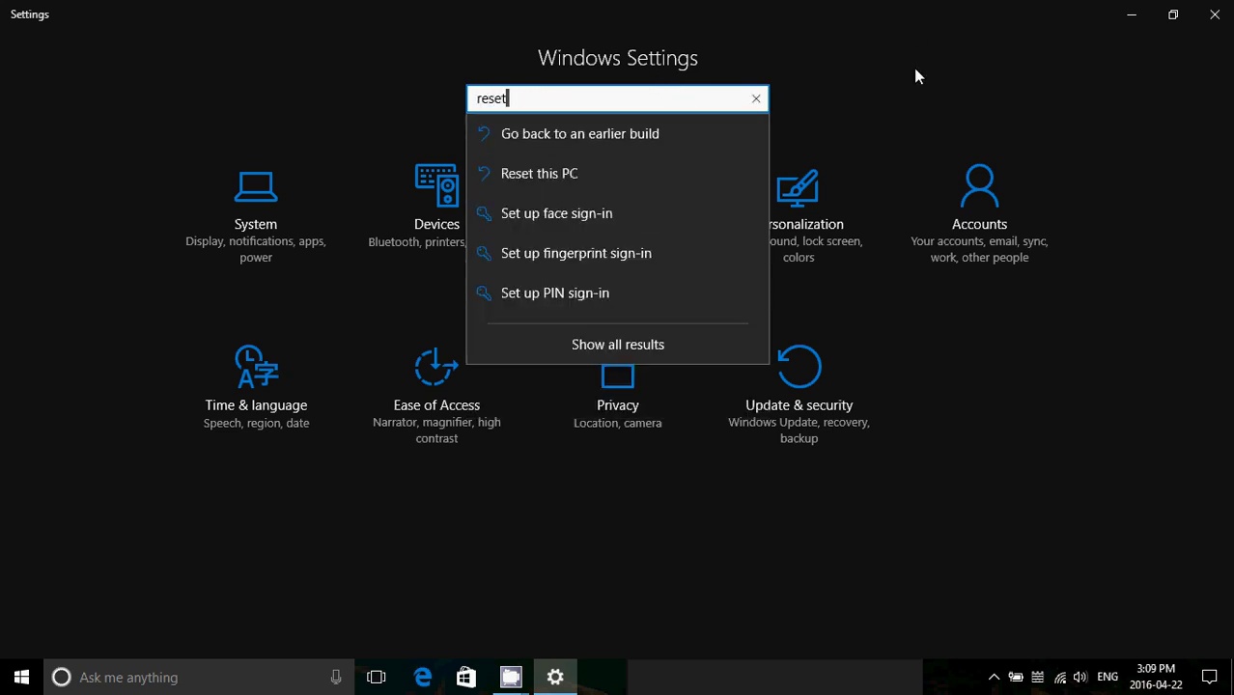
- Clear the settings search and close the Settings window
key("BackSpace")
key("BackSpace")
key("BackSpace")
key("BackSpace")
key("BackSpace")
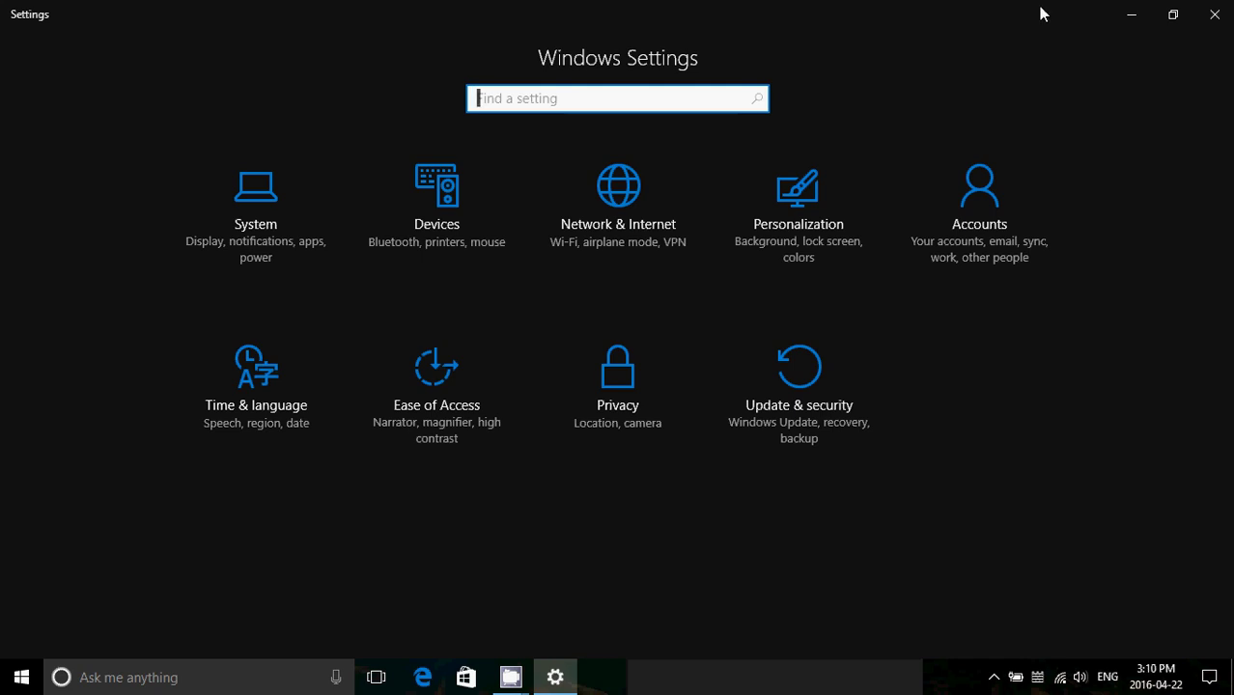
left_click(1214, 13)
- Bring up and dismiss Cortana's voice listening, and look at the open windows in Task View before returning to the desktop
key("super+c")
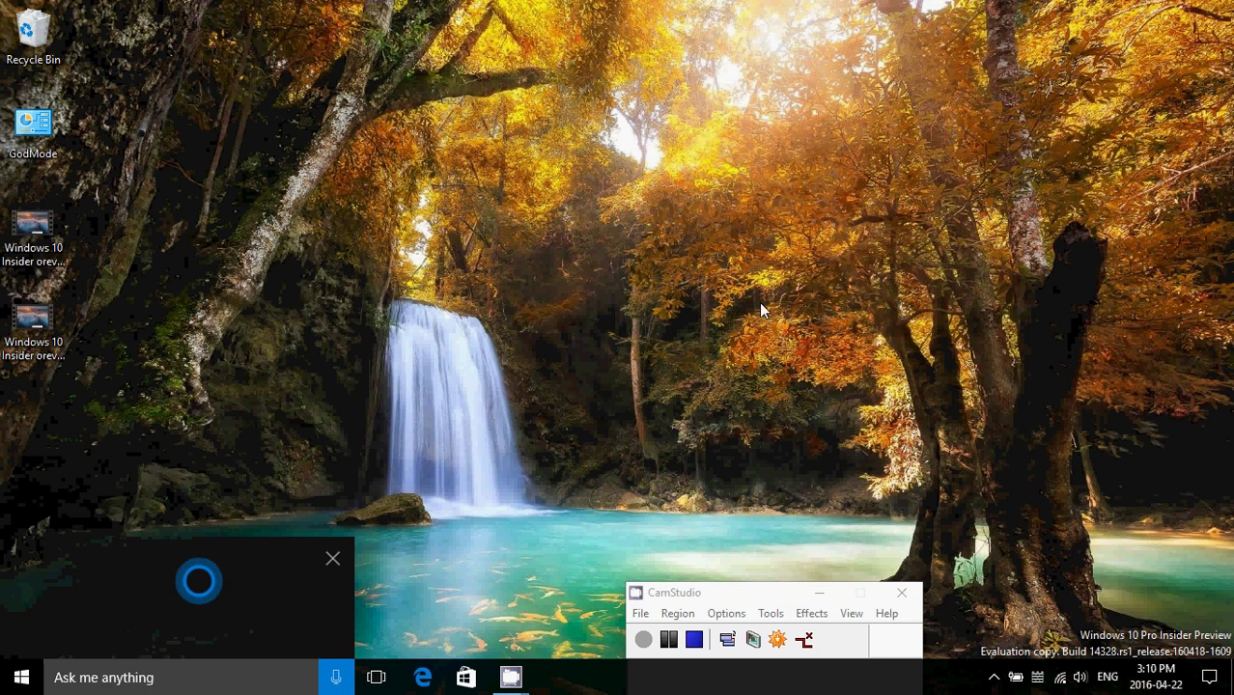
left_click(332, 558)
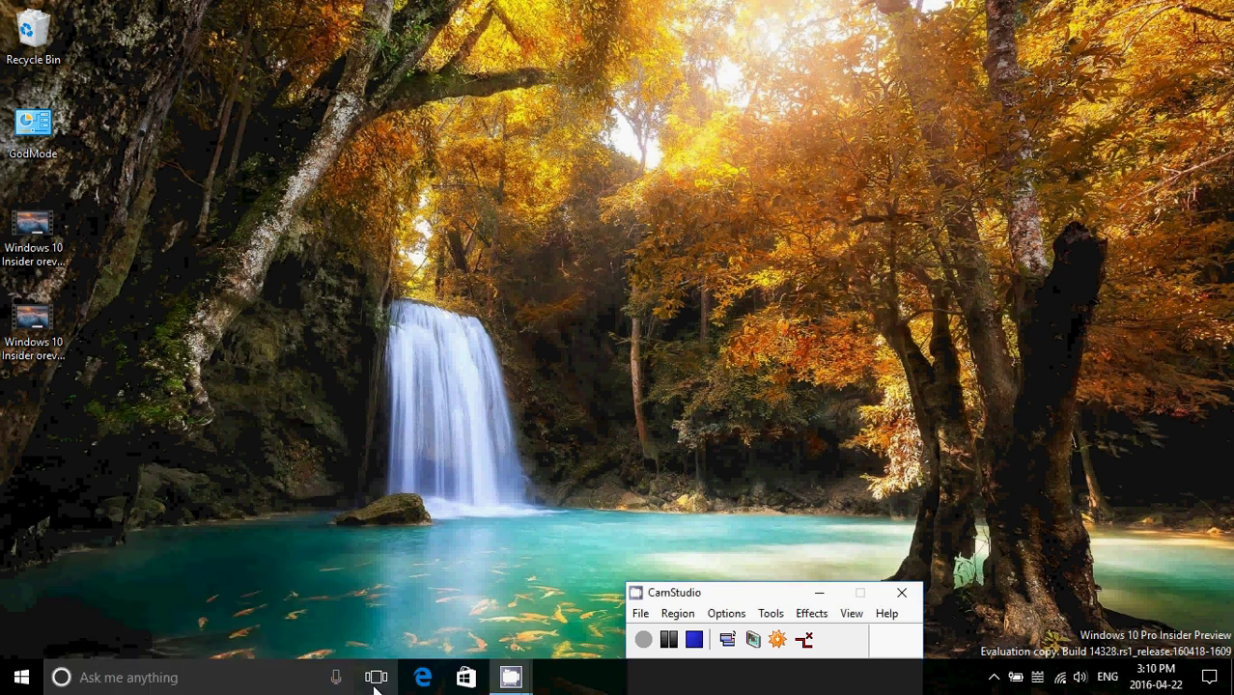
left_click(375, 683)
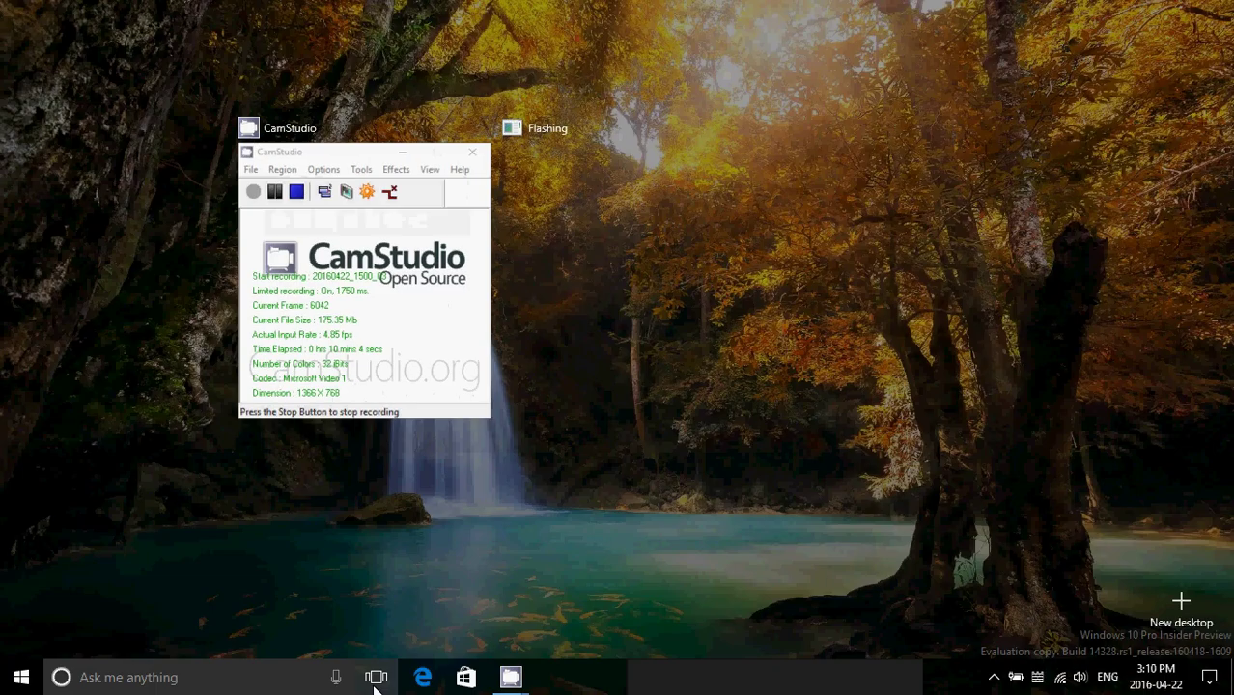
left_click(1009, 326)
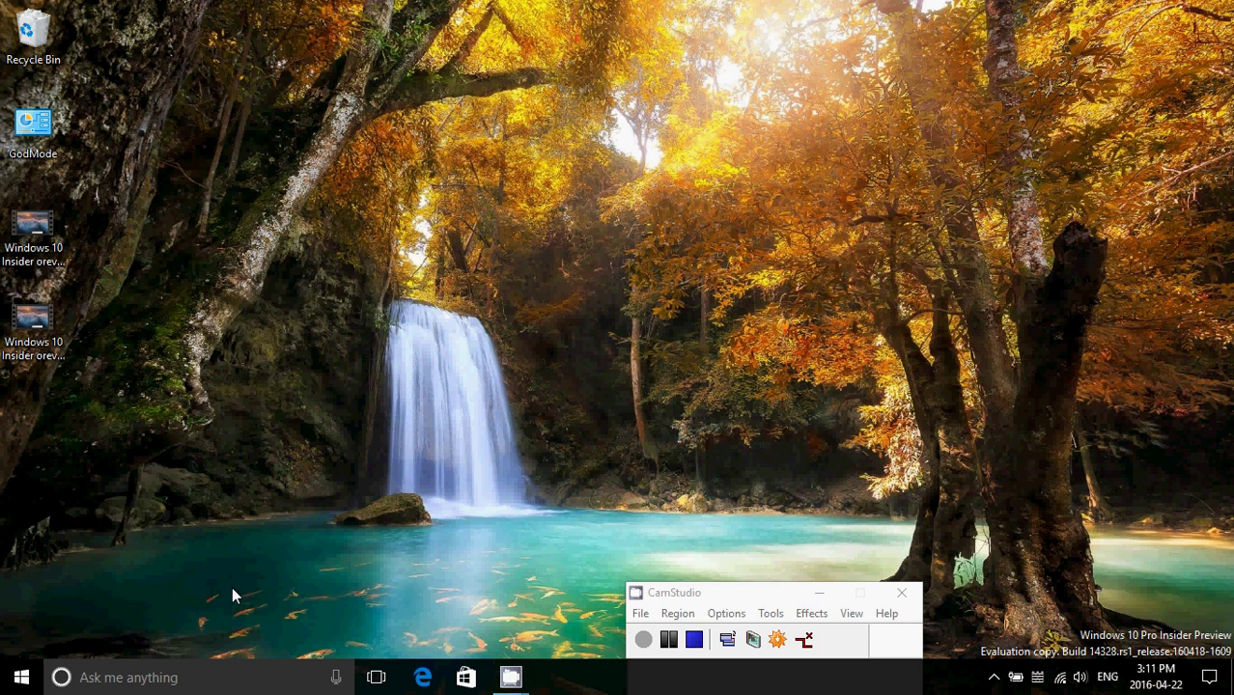
- Search the taskbar for "file" and open File Explorer
left_click(186, 677)
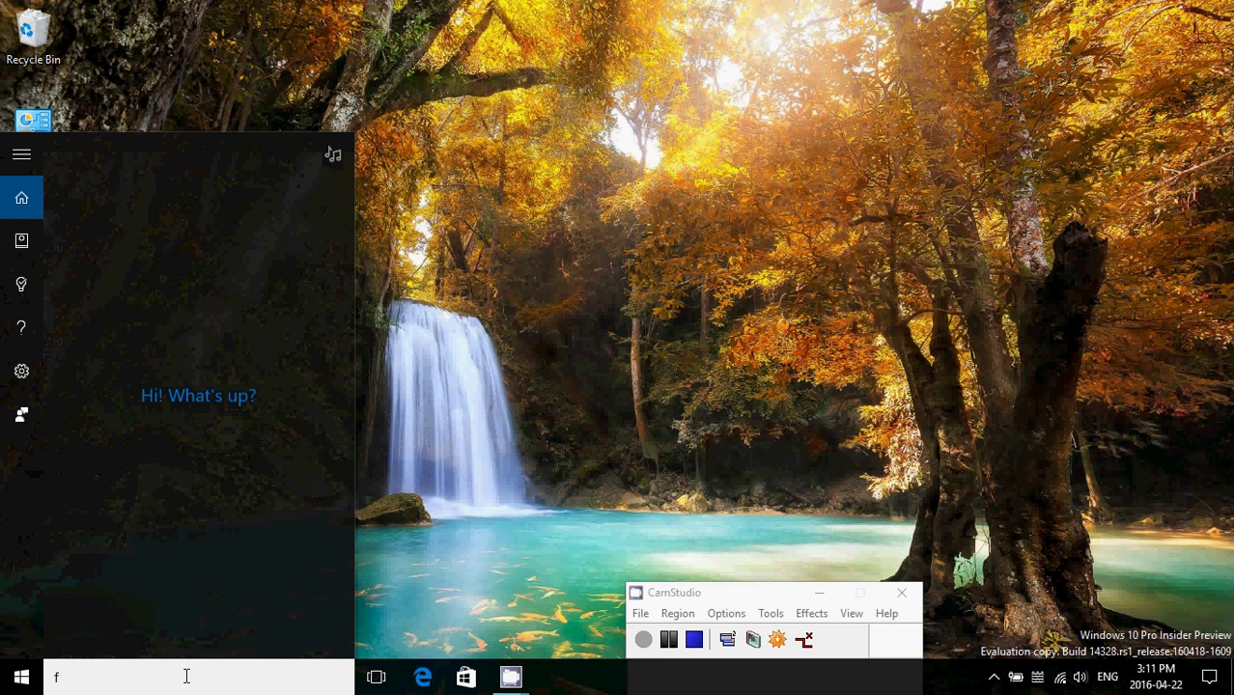
type("file")
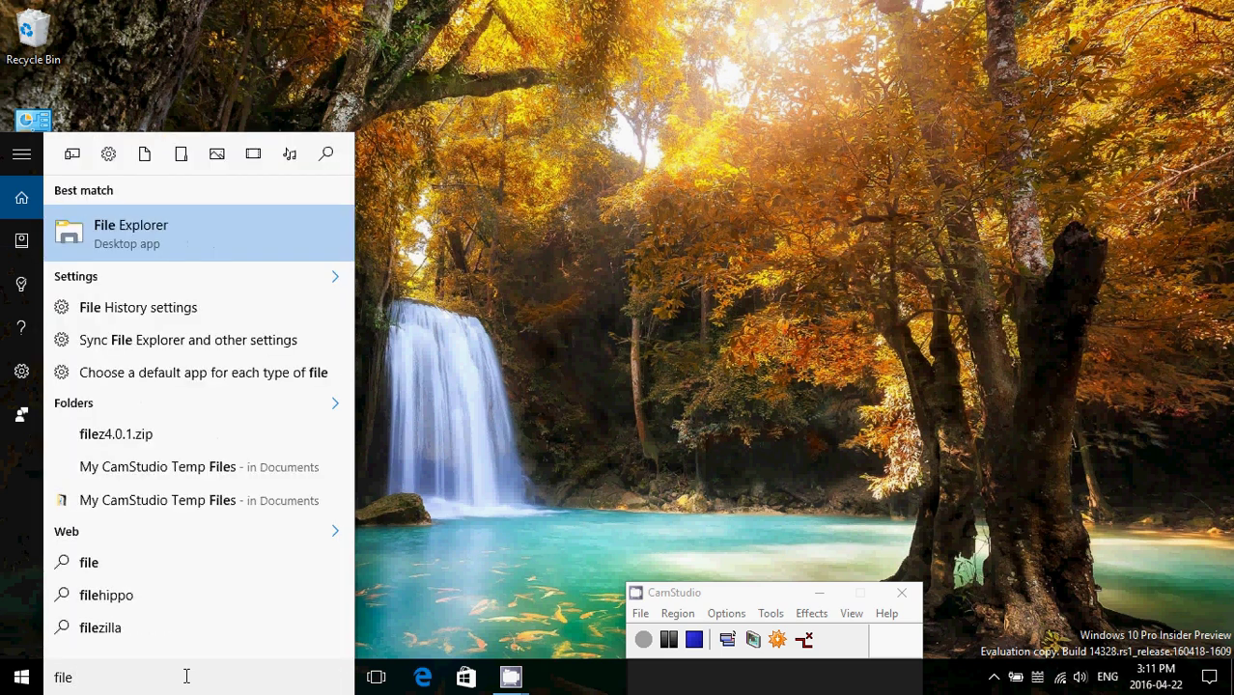
left_click(164, 235)
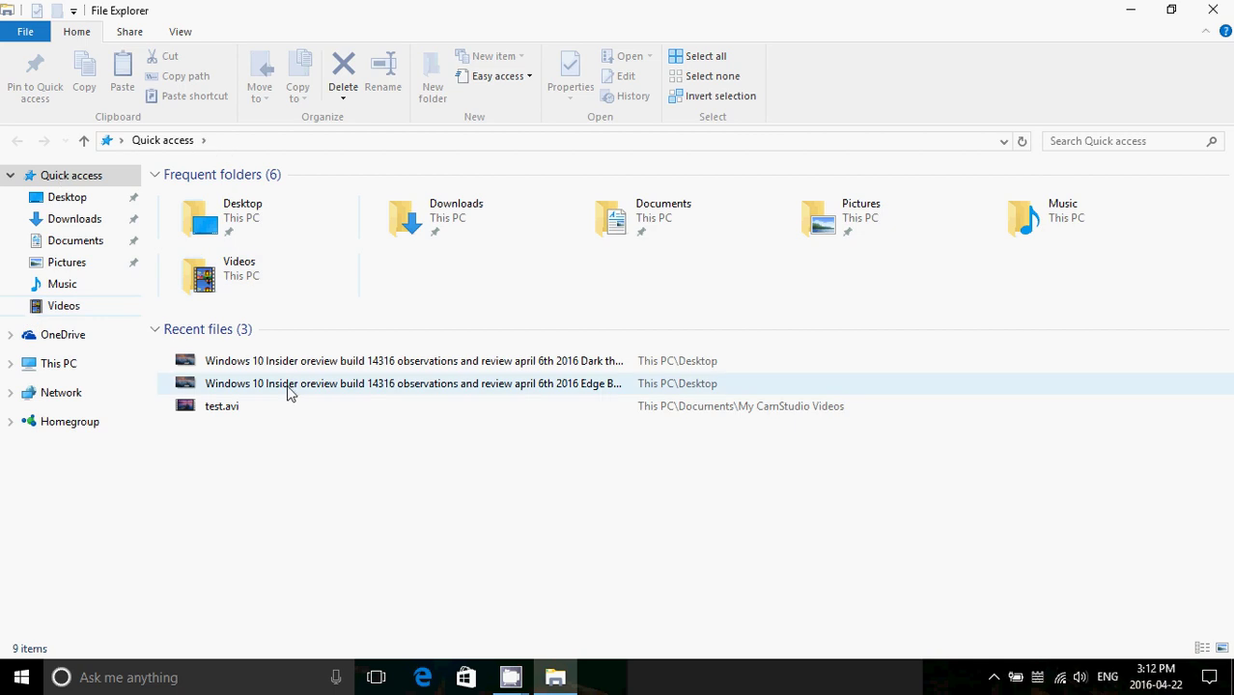
- Look over File Explorer's Quick access view, and close the window
right_click(921, 28)
left_click(884, 31)
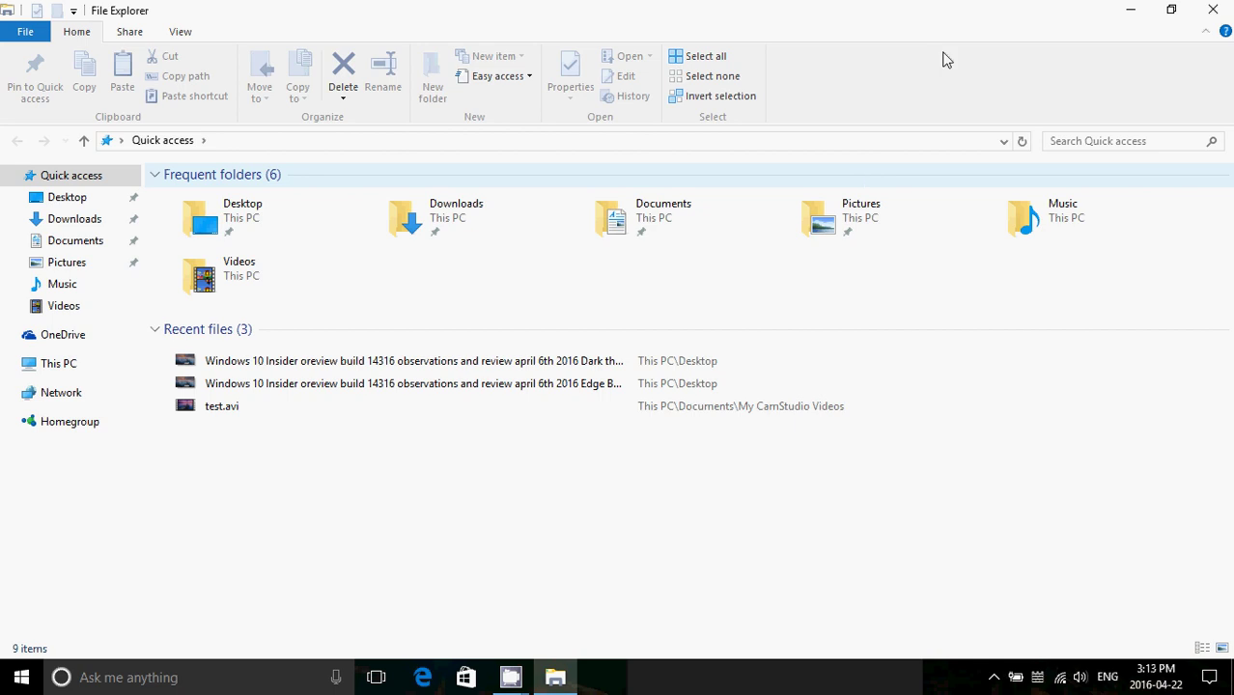
left_click(1212, 13)
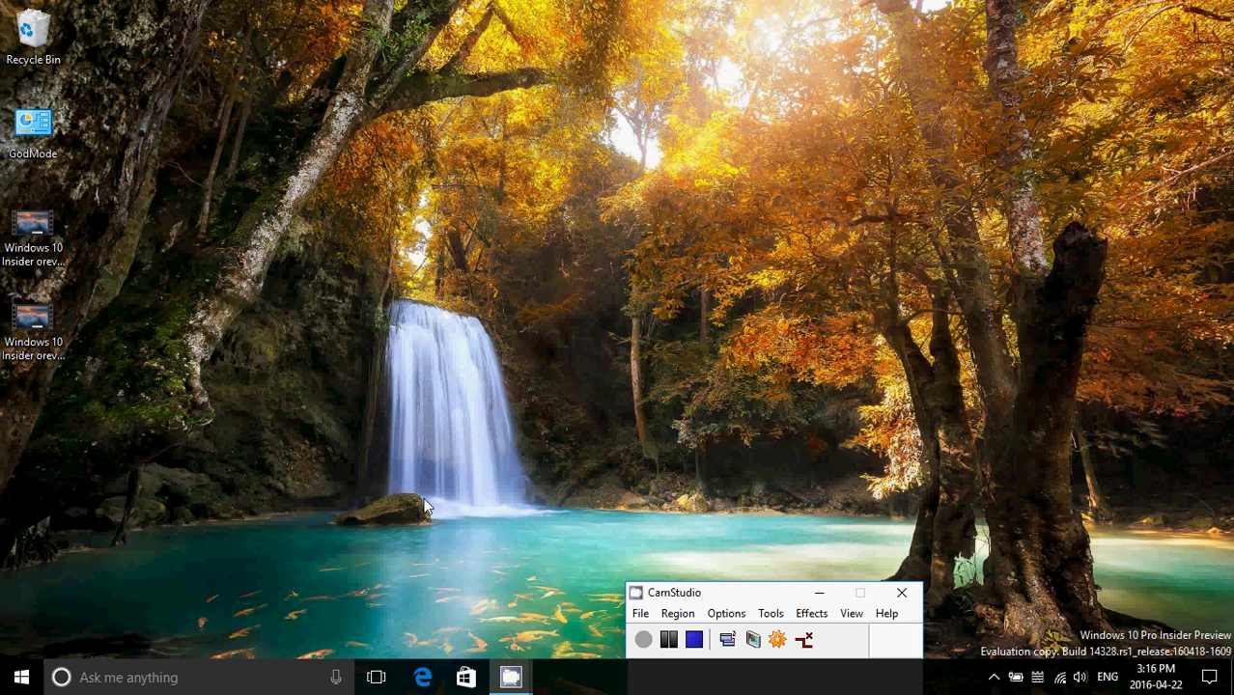
- Start Cortana's voice input from the desktop
left_click(336, 677)
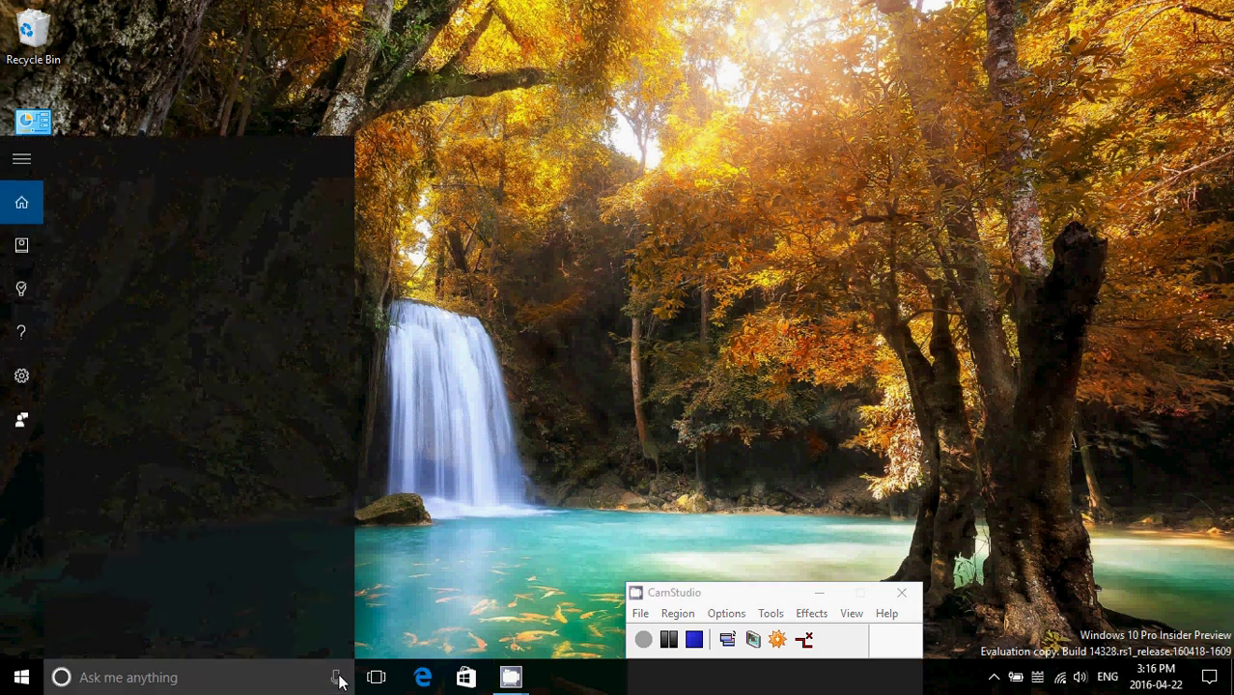